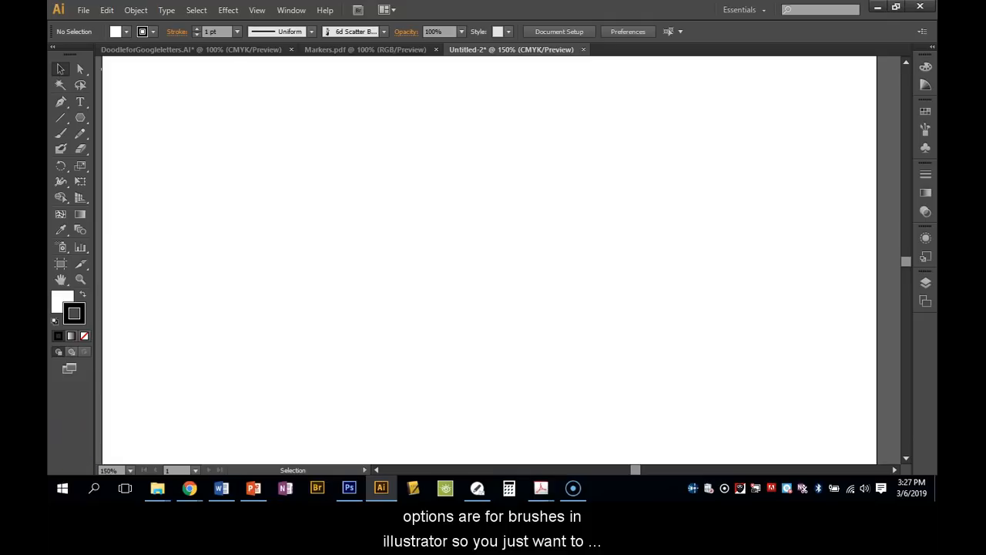
# Step: Create a new landscape Letter document, 11 in wide by 8.5 in high, with units in inches
pyautogui.click(82, 11)
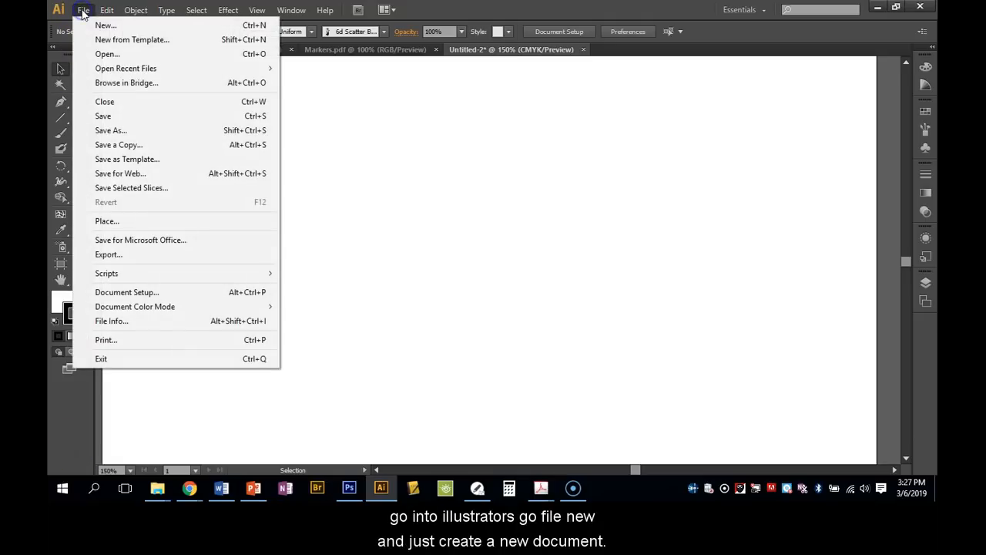
pyautogui.click(91, 24)
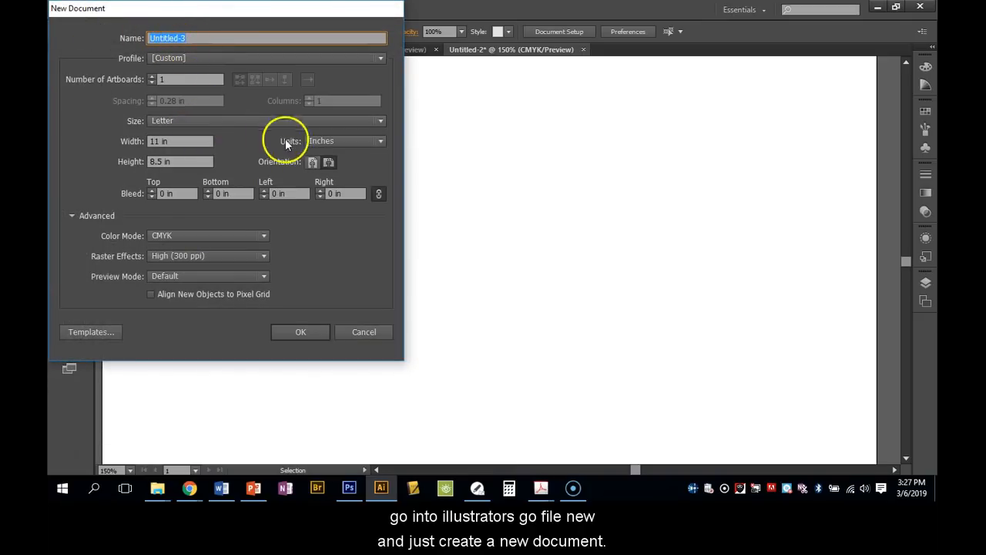
pyautogui.click(344, 144)
pyautogui.click(347, 155)
pyautogui.click(363, 144)
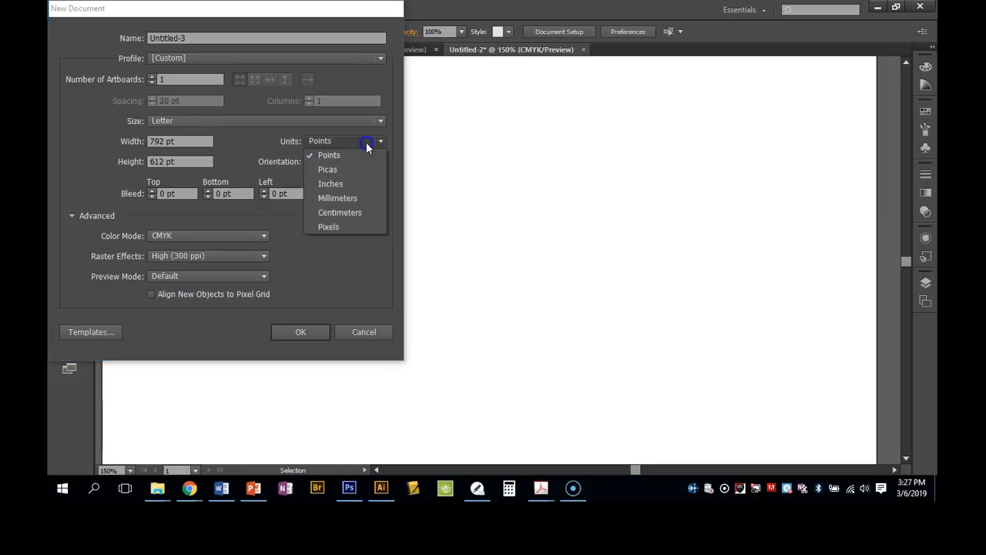
pyautogui.click(353, 185)
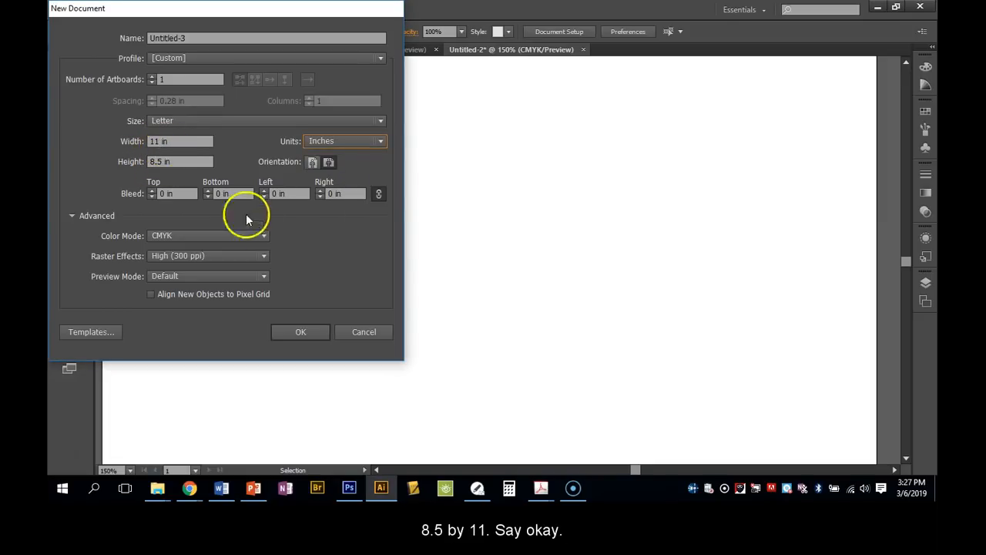
pyautogui.click(304, 330)
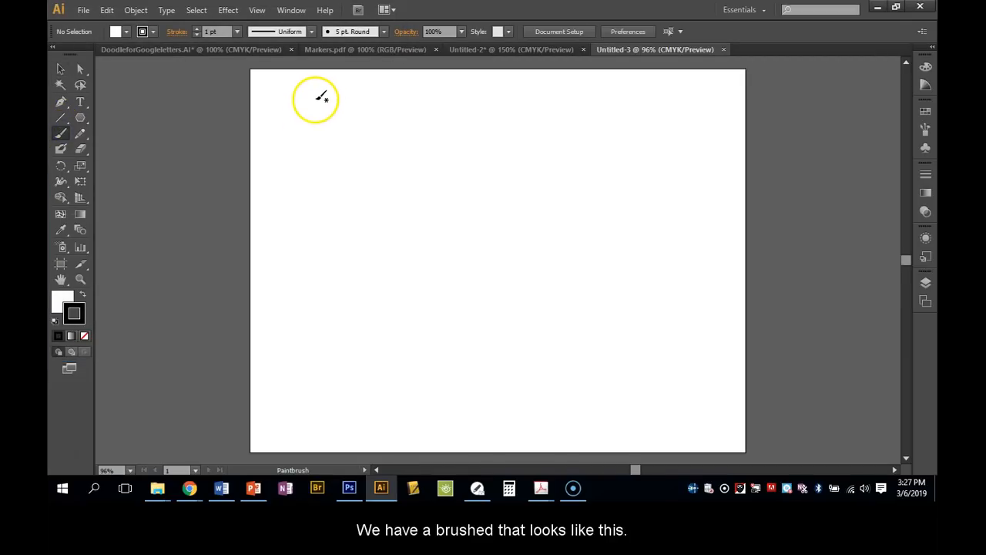
# Step: Paint a small oval in the artboard's upper-left area with the 5 pt. Round brush and open the Artistic_Ink brush library
pyautogui.moveTo(341, 112); pyautogui.dragTo(317, 94)
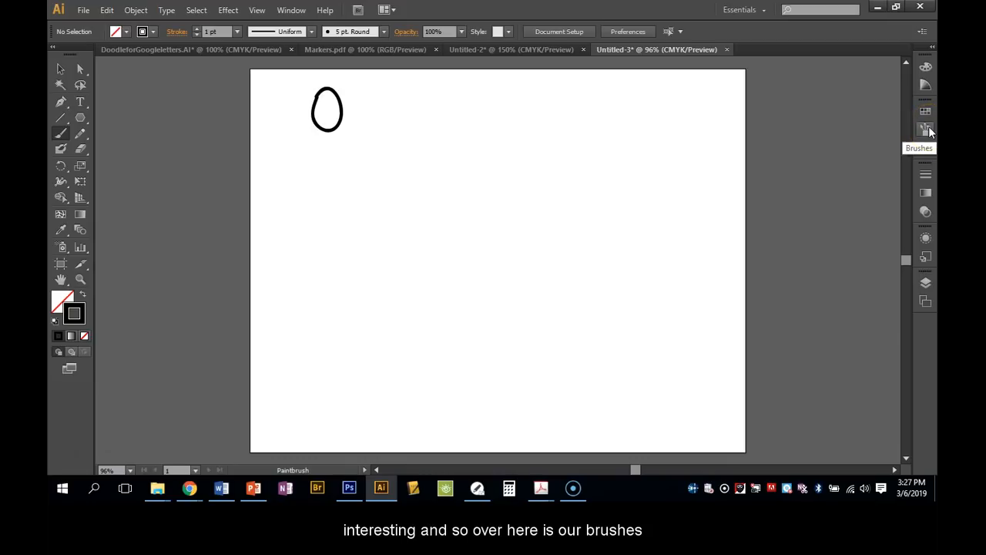
pyautogui.click(927, 130)
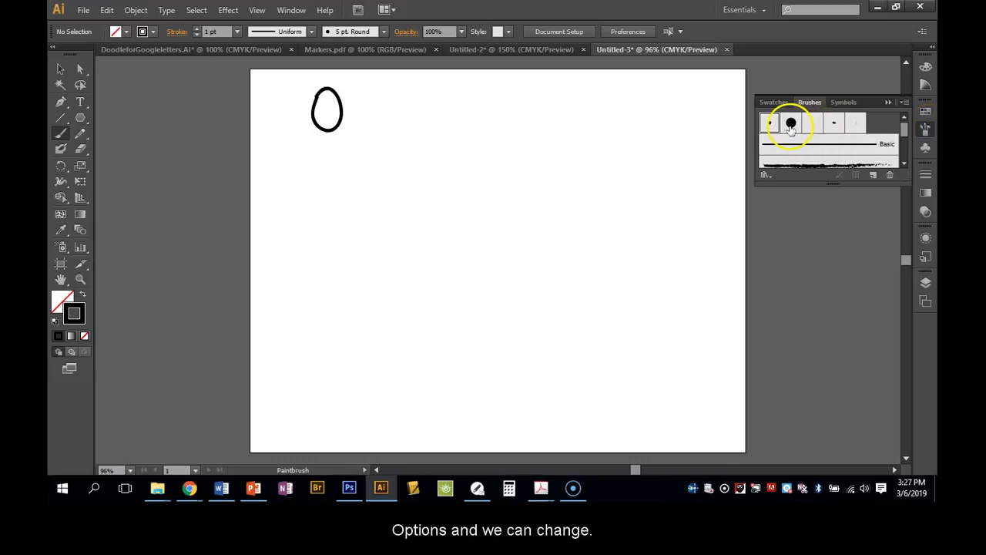
pyautogui.click(903, 164)
pyautogui.click(903, 164)
pyautogui.click(904, 165)
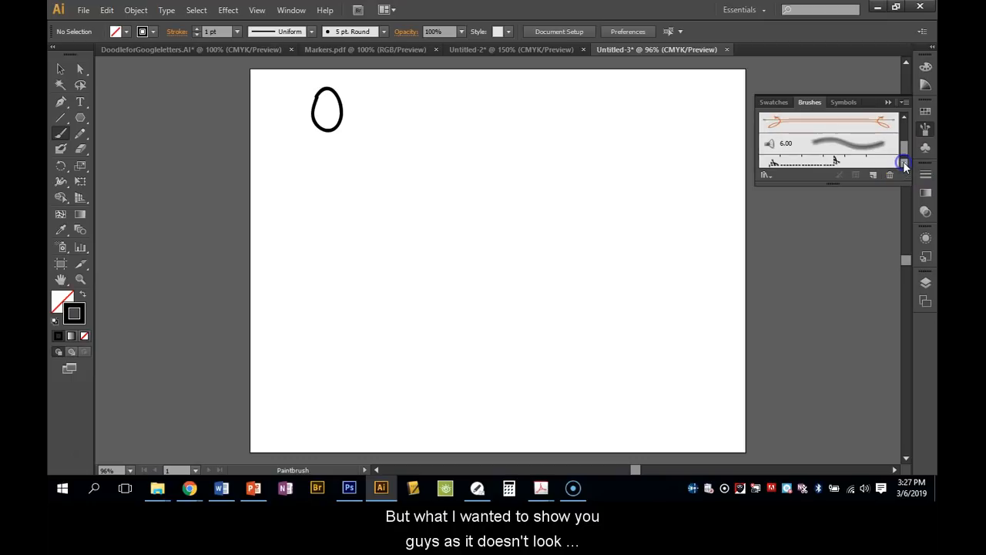
pyautogui.click(765, 176)
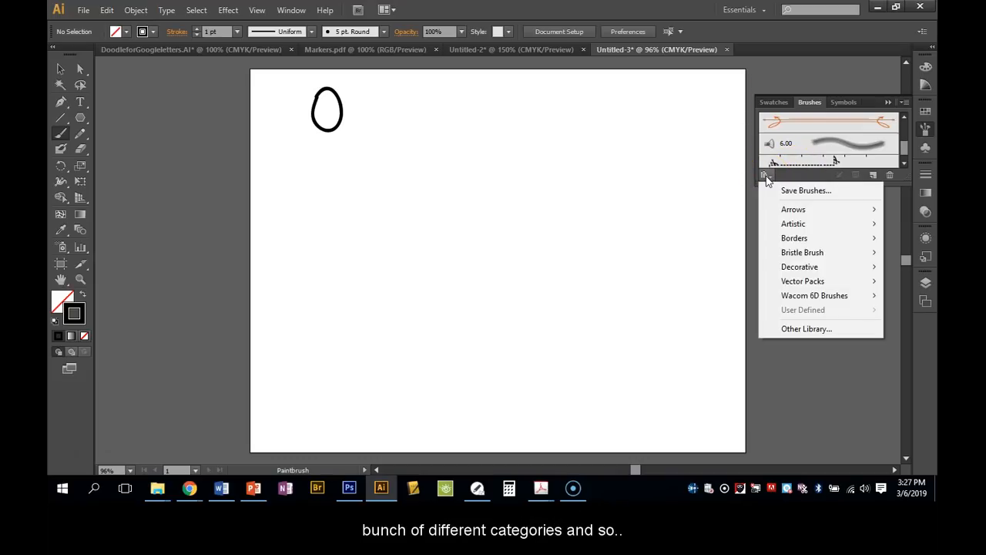
pyautogui.click(792, 210)
pyautogui.click(793, 225)
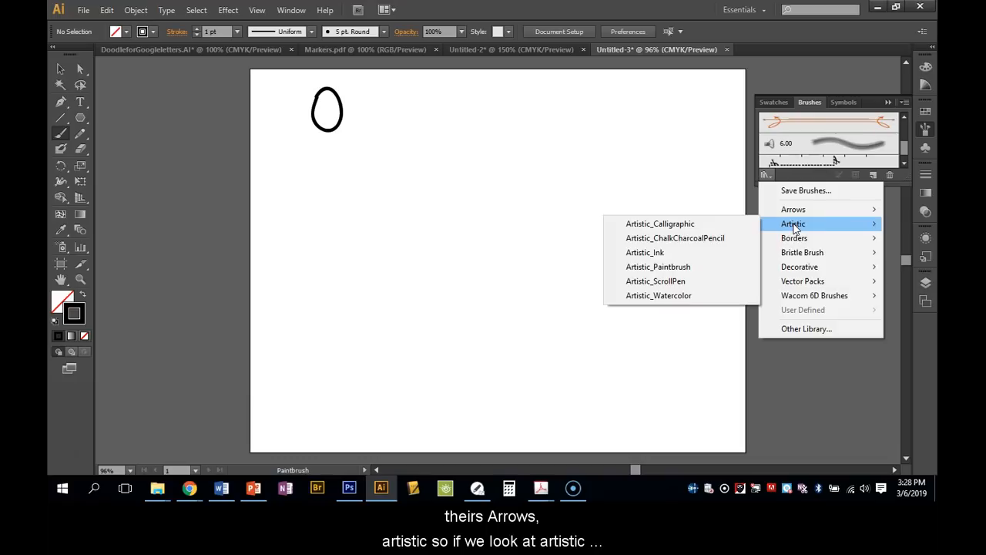
pyautogui.click(710, 253)
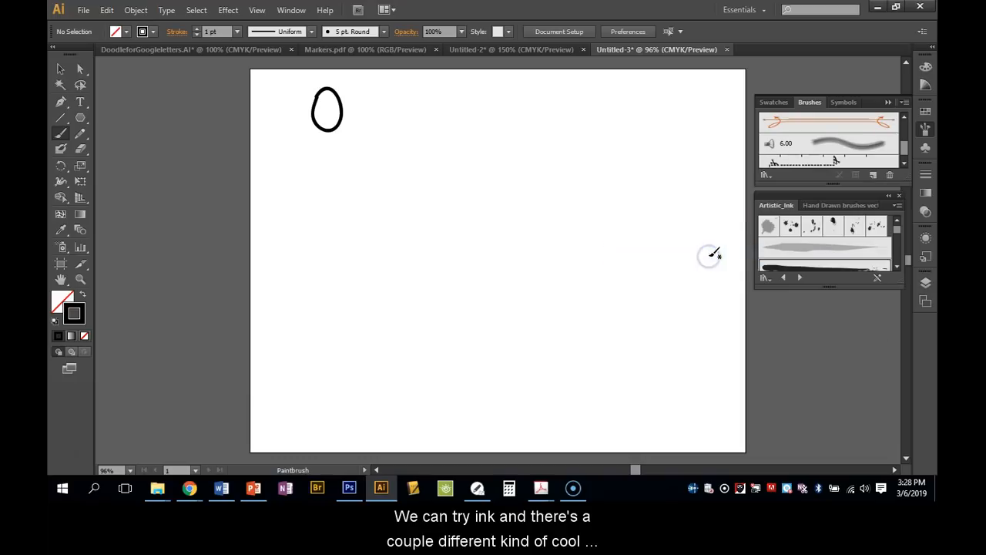
# Step: Paint three sample strokes in a row beside the oval using the grey tapered, Ink Splats and black dry-ink brushes
pyautogui.click(844, 250)
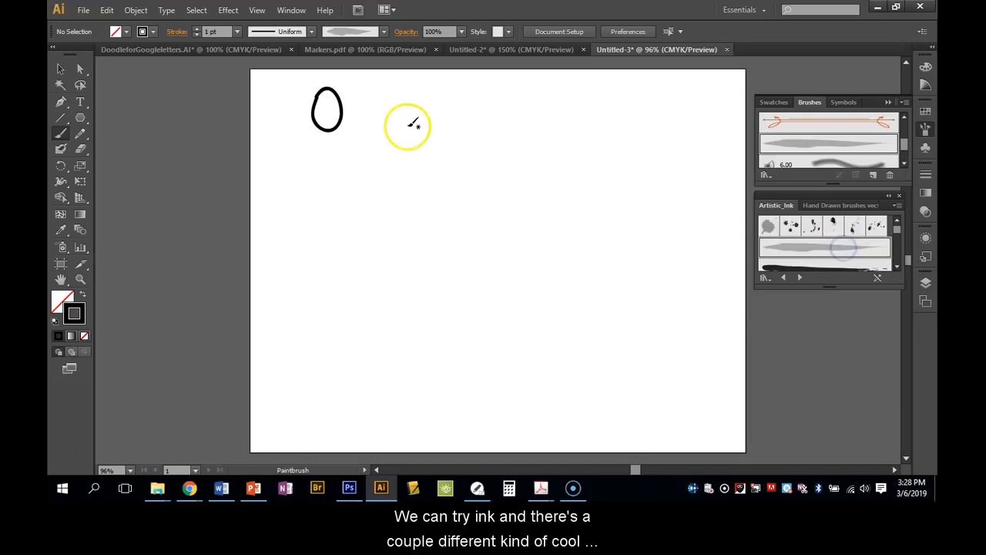
pyautogui.moveTo(376, 117)
pyautogui.mouseDown()
pyautogui.moveTo(420, 100)
pyautogui.moveTo(472, 116)
pyautogui.mouseUp()
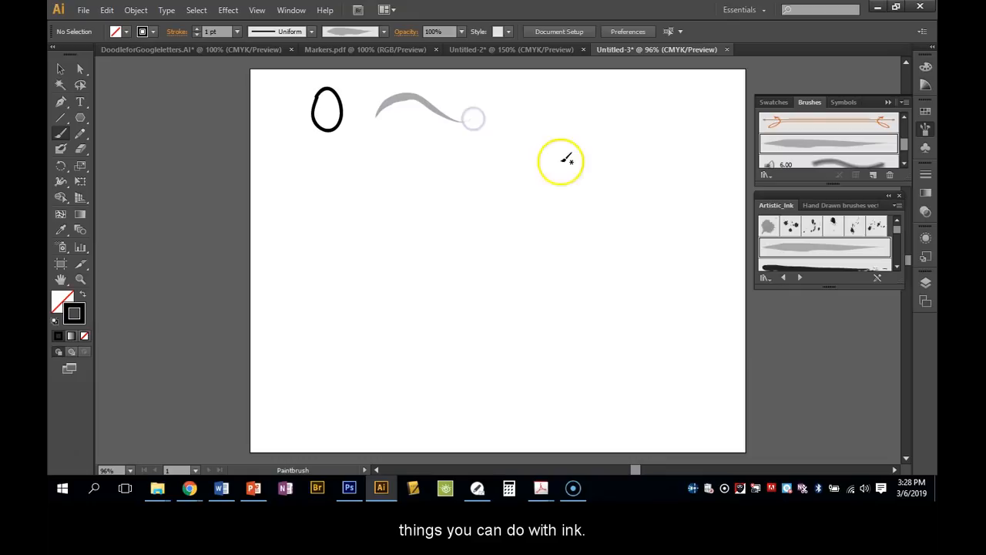
pyautogui.click(791, 226)
pyautogui.moveTo(475, 115)
pyautogui.mouseDown()
pyautogui.moveTo(492, 99)
pyautogui.moveTo(541, 107)
pyautogui.moveTo(567, 131)
pyautogui.mouseUp()
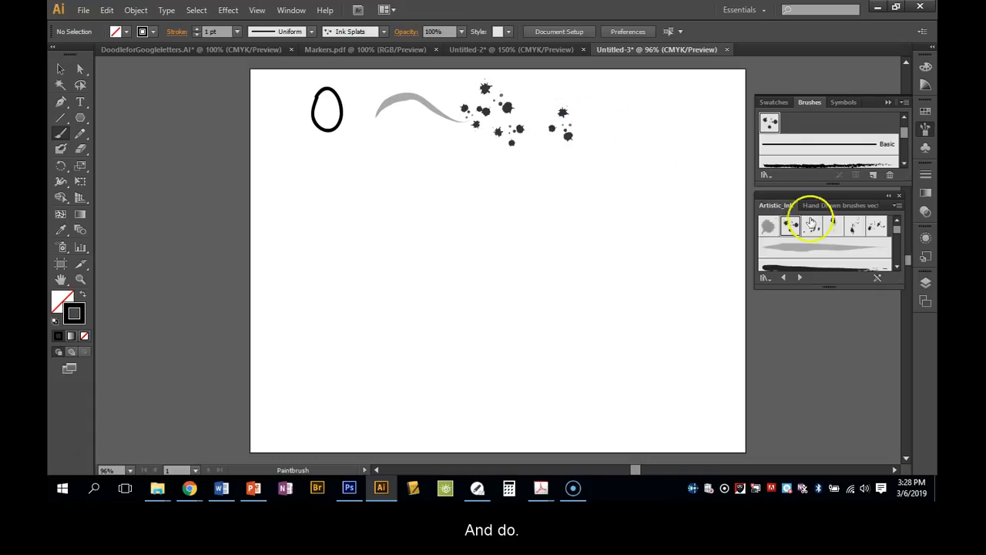
pyautogui.click(878, 266)
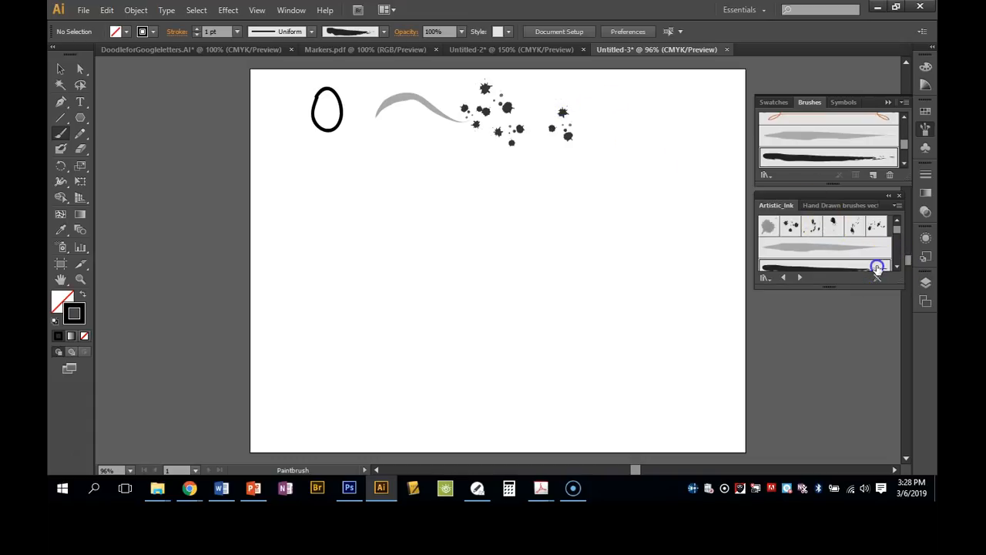
pyautogui.moveTo(642, 122); pyautogui.dragTo(590, 114)
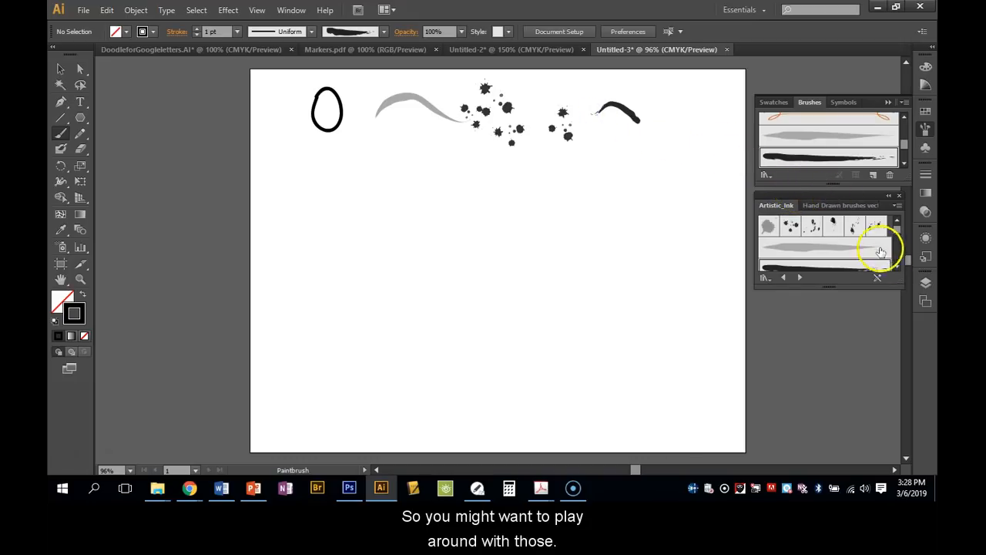
# Step: Paint a long stroke below the first row with the ink-dots brush from the Artistic_Ink library
pyautogui.click(898, 267)
pyautogui.moveTo(898, 267); pyautogui.dragTo(898, 267)
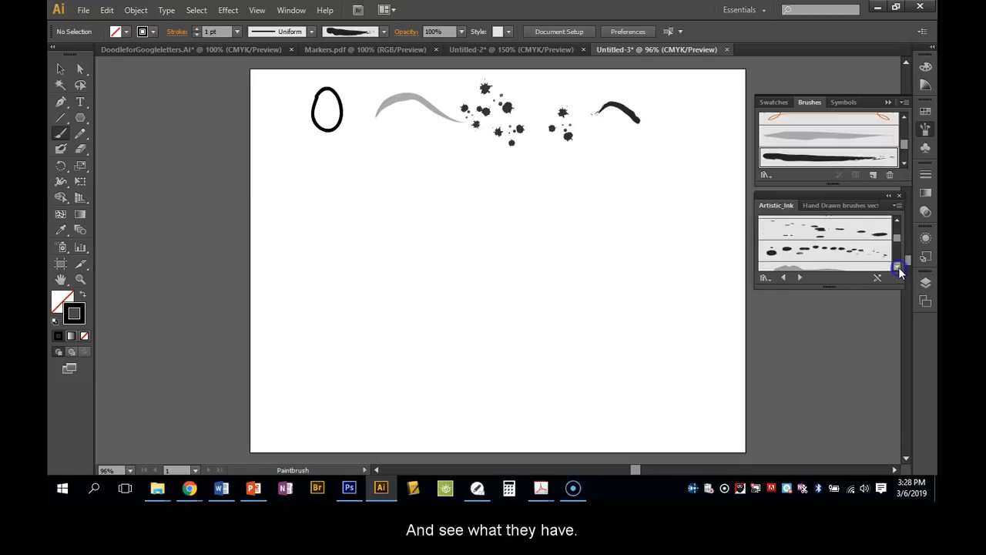
pyautogui.click(858, 250)
pyautogui.moveTo(297, 172); pyautogui.dragTo(503, 172)
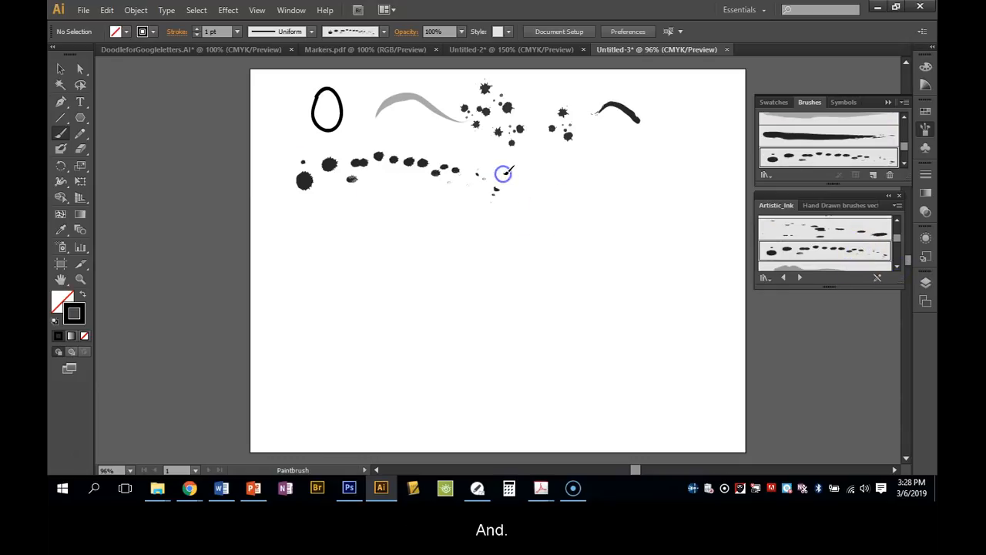
# Step: Paint a wavy stroke below the dotted one with the solid black brush tapered at both ends from the Artistic_Ink library
pyautogui.click(896, 264)
pyautogui.click(896, 264)
pyautogui.click(896, 264)
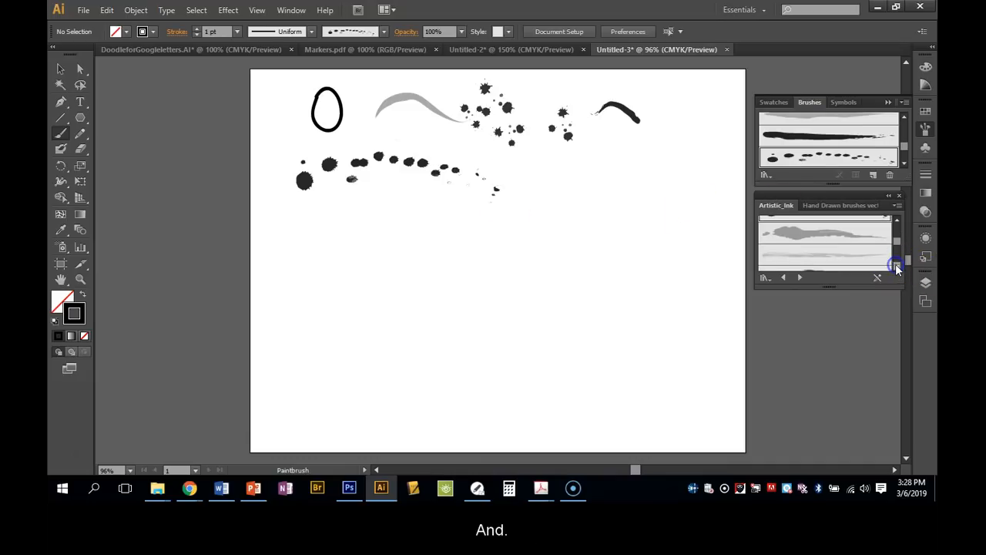
pyautogui.click(896, 266)
pyautogui.click(897, 266)
pyautogui.scroll(-2, 854, 249)
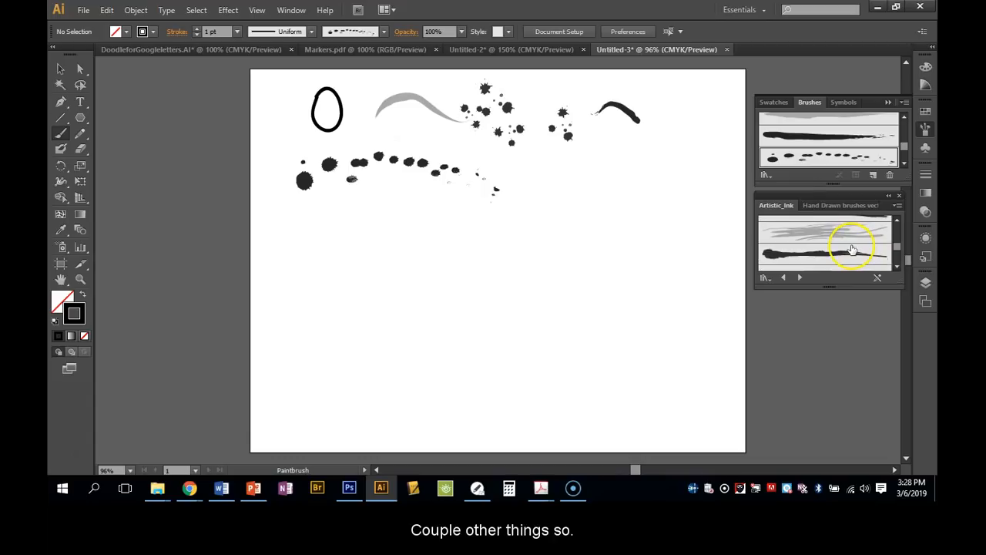
pyautogui.scroll(-1, 853, 249)
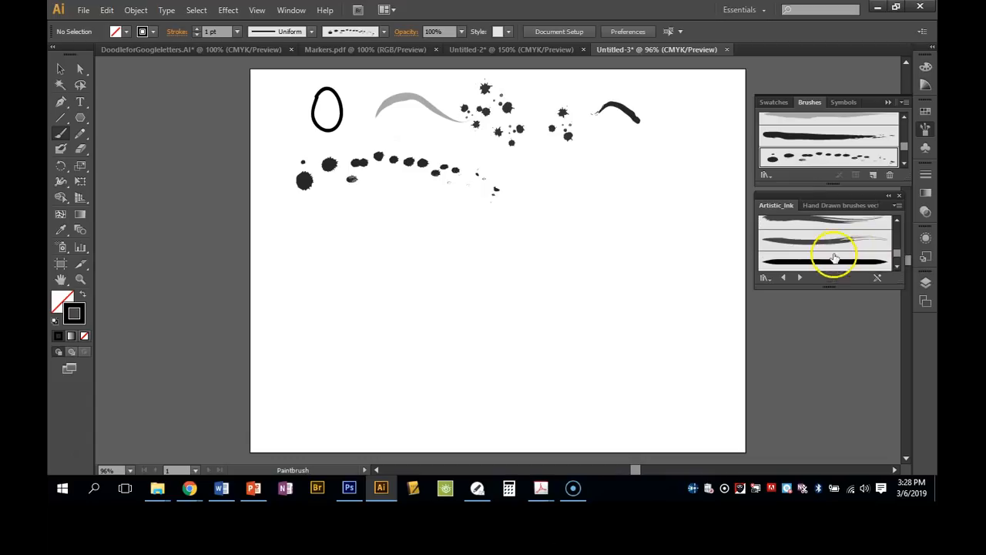
pyautogui.click(830, 264)
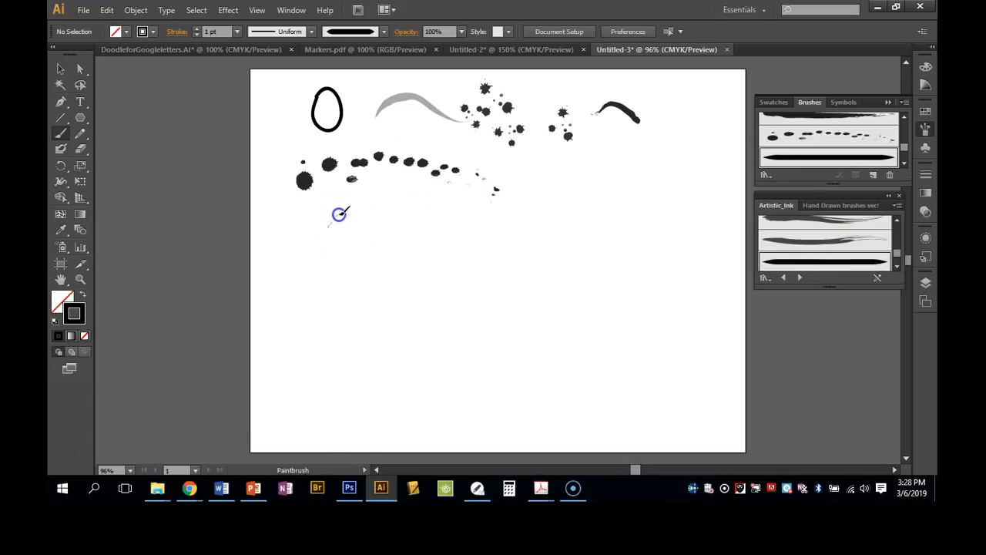
pyautogui.moveTo(437, 226); pyautogui.dragTo(448, 222)
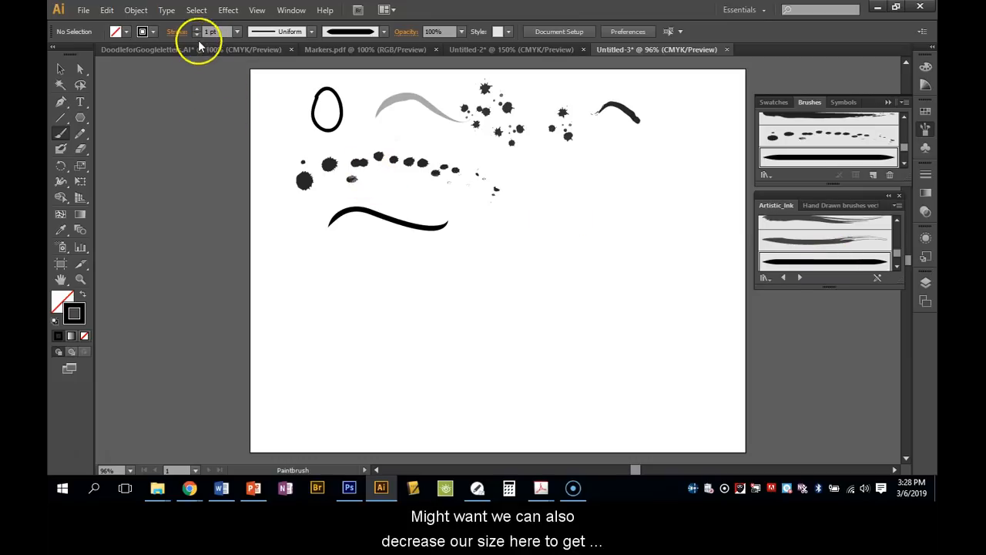
# Step: Set the stroke weight to 0.25 pt and paint a thinner wavy stroke just above the thick tapered one
pyautogui.click(239, 31)
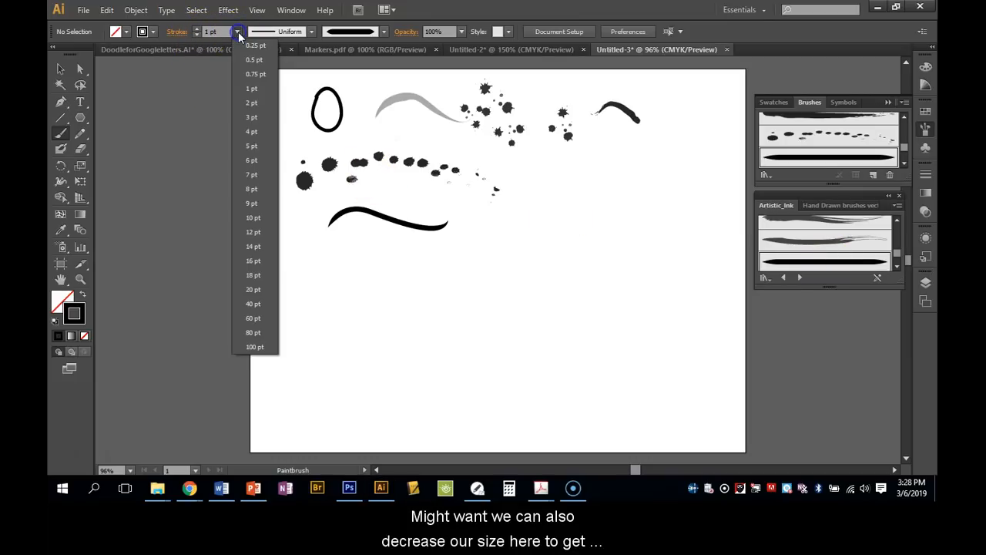
pyautogui.click(245, 45)
pyautogui.moveTo(325, 209); pyautogui.dragTo(373, 200)
pyautogui.moveTo(460, 202); pyautogui.dragTo(461, 205)
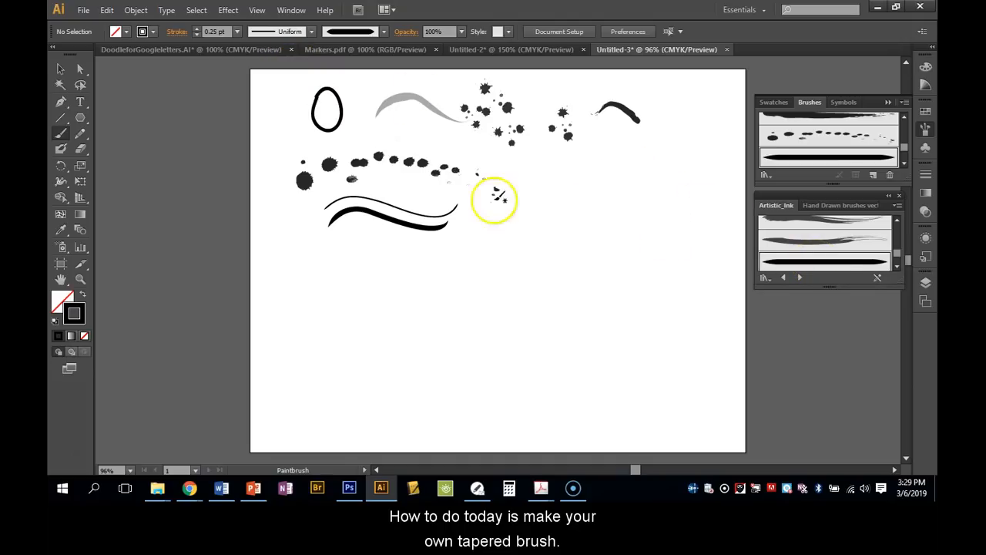
pyautogui.moveTo(437, 219); pyautogui.dragTo(457, 204)
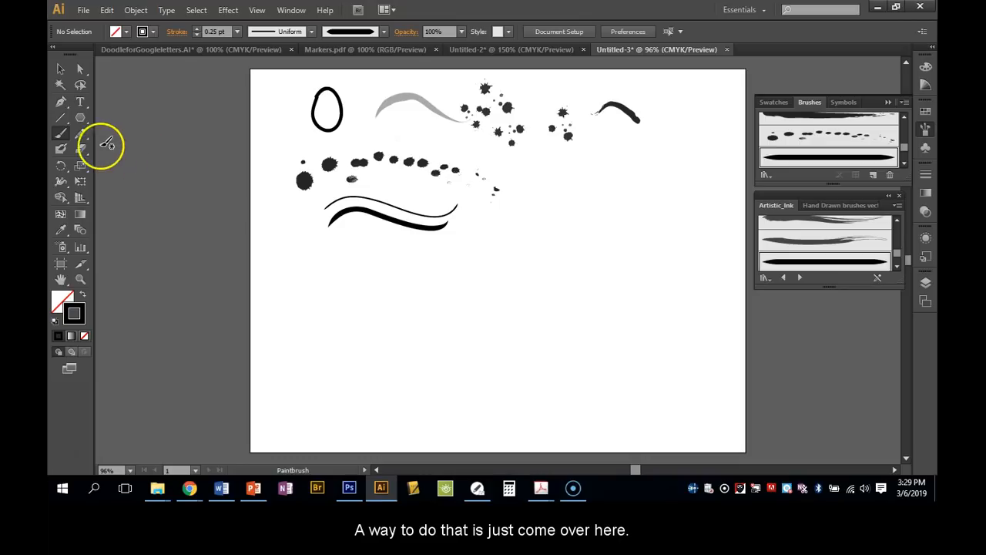
# Step: Draw a small hexagon with the Polygon tool below the wavy strokes and give it a black fill with no stroke
pyautogui.click(80, 118)
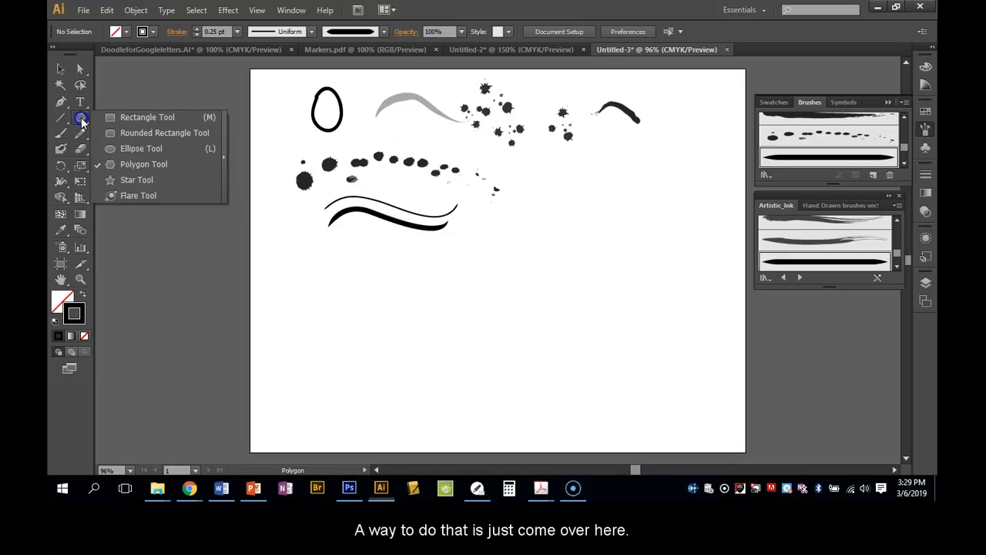
pyautogui.click(139, 149)
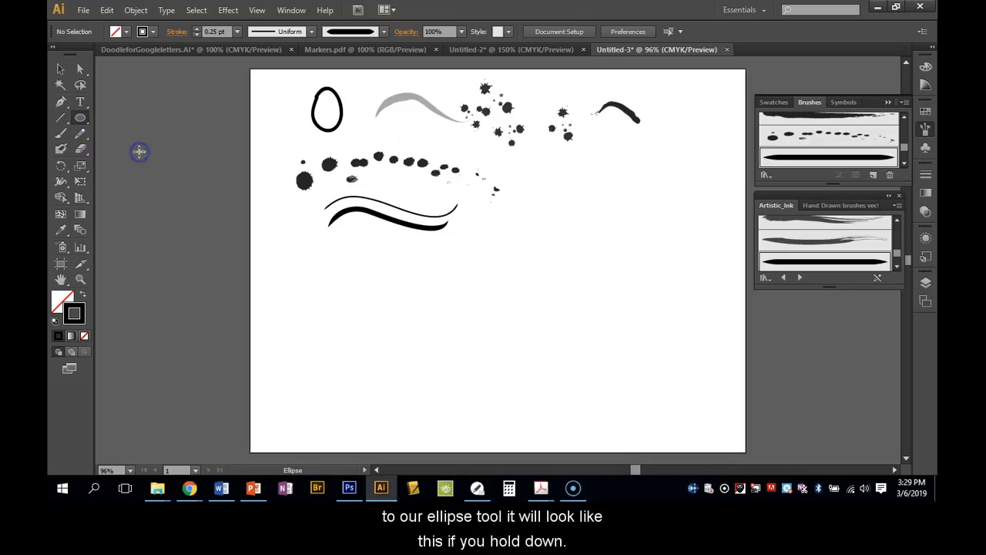
pyautogui.click(80, 119)
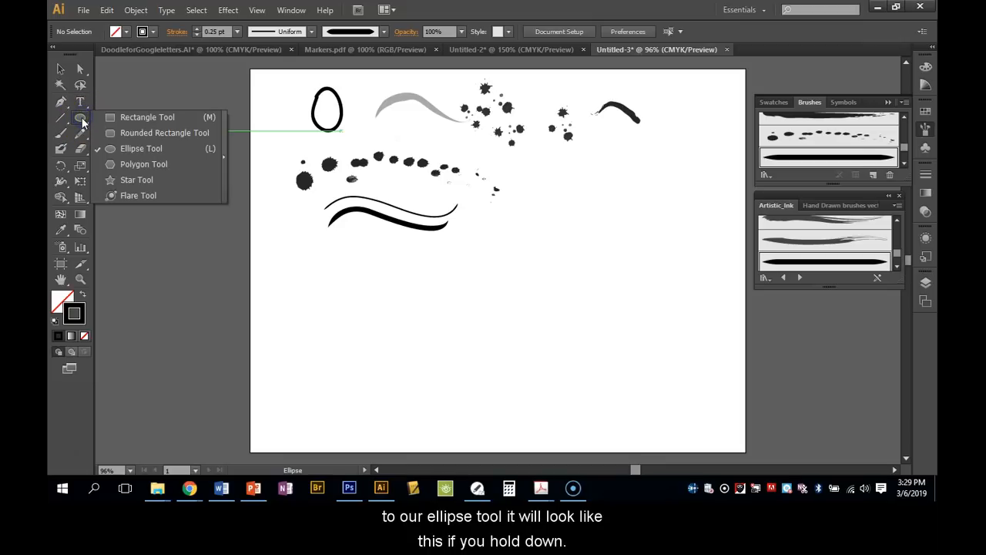
pyautogui.click(134, 164)
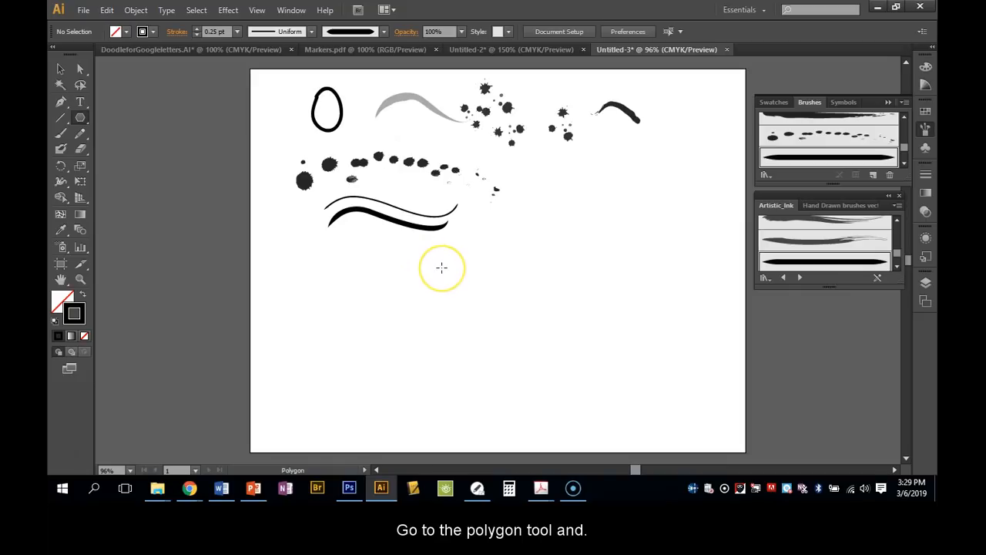
pyautogui.moveTo(445, 276); pyautogui.dragTo(466, 278)
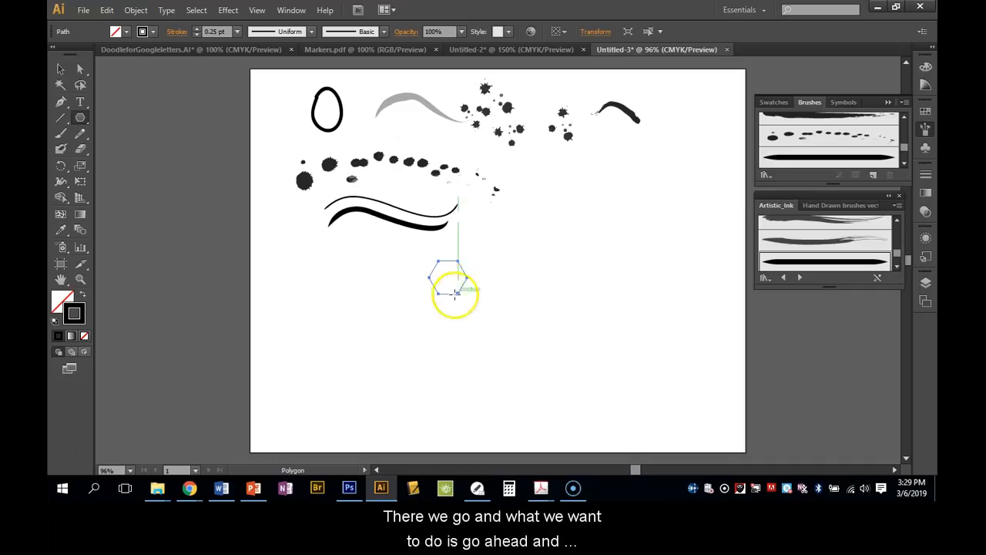
pyautogui.click(83, 296)
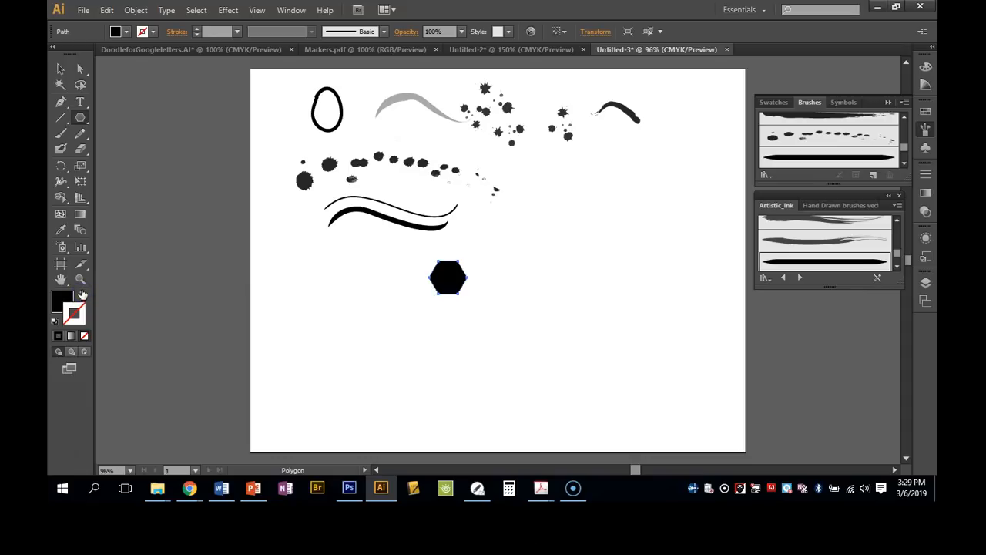
# Step: Stretch the black hexagon horizontally in both directions until it spans nearly the full artboard width with pointed ends
pyautogui.click(62, 72)
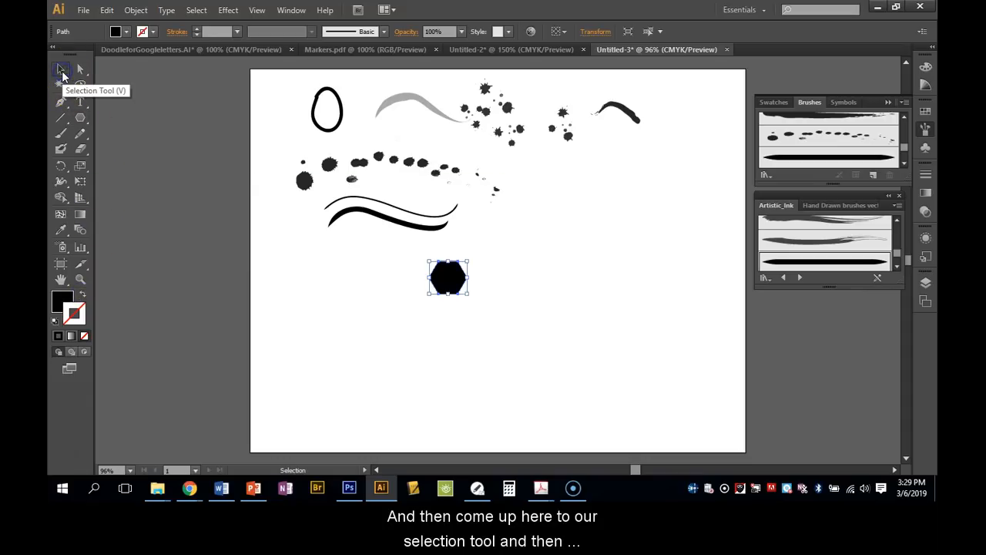
pyautogui.moveTo(468, 279); pyautogui.dragTo(700, 283)
pyautogui.moveTo(428, 277); pyautogui.dragTo(257, 279)
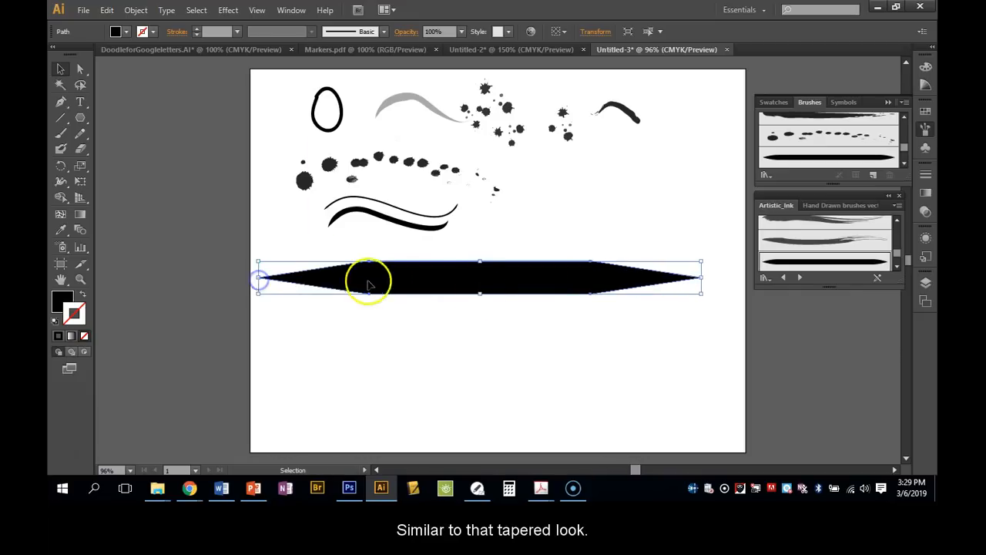
# Step: Flatten the stretched hexagon vertically into a very thin line tapered at both ends
pyautogui.moveTo(480, 294); pyautogui.dragTo(478, 269)
pyautogui.moveTo(696, 270); pyautogui.dragTo(696, 271)
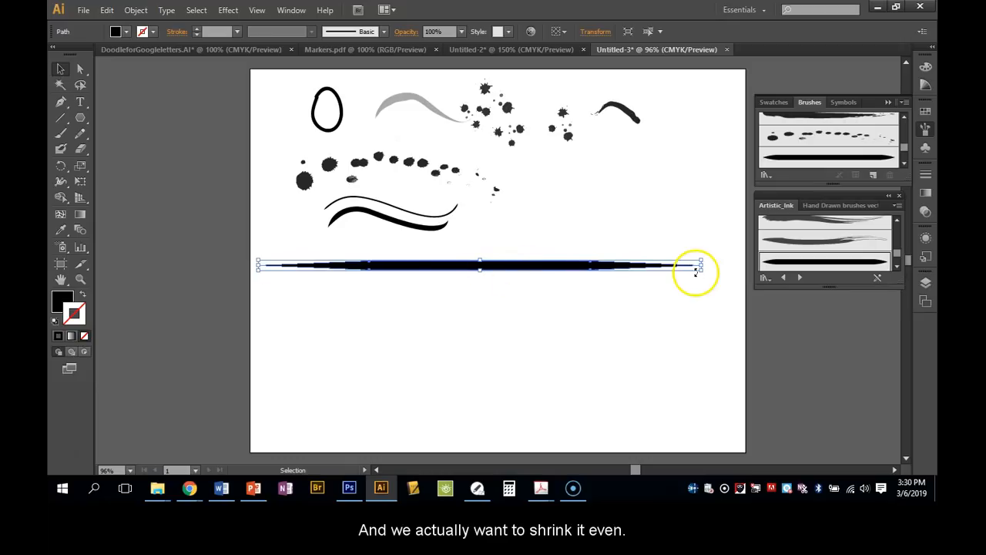
pyautogui.moveTo(480, 271); pyautogui.dragTo(481, 265)
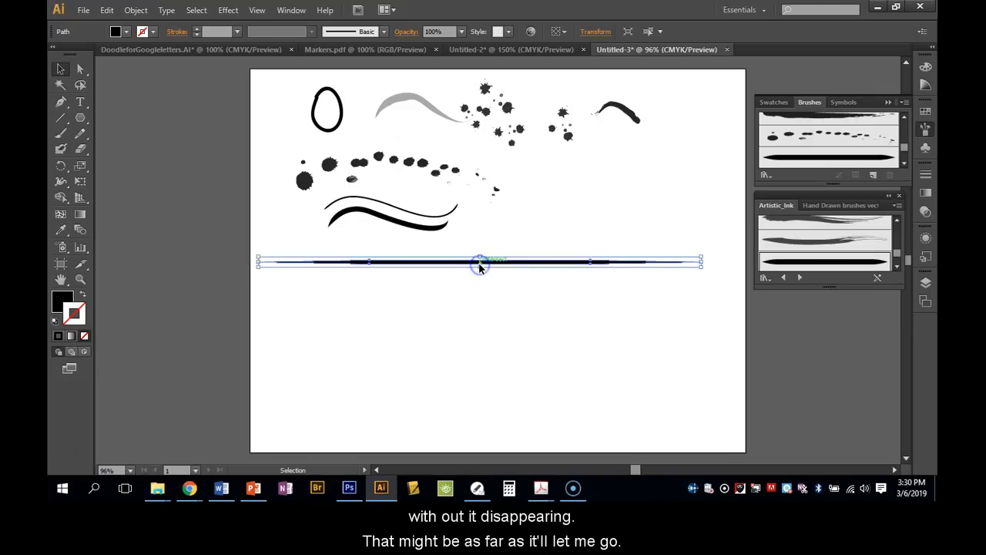
pyautogui.moveTo(702, 268); pyautogui.dragTo(704, 266)
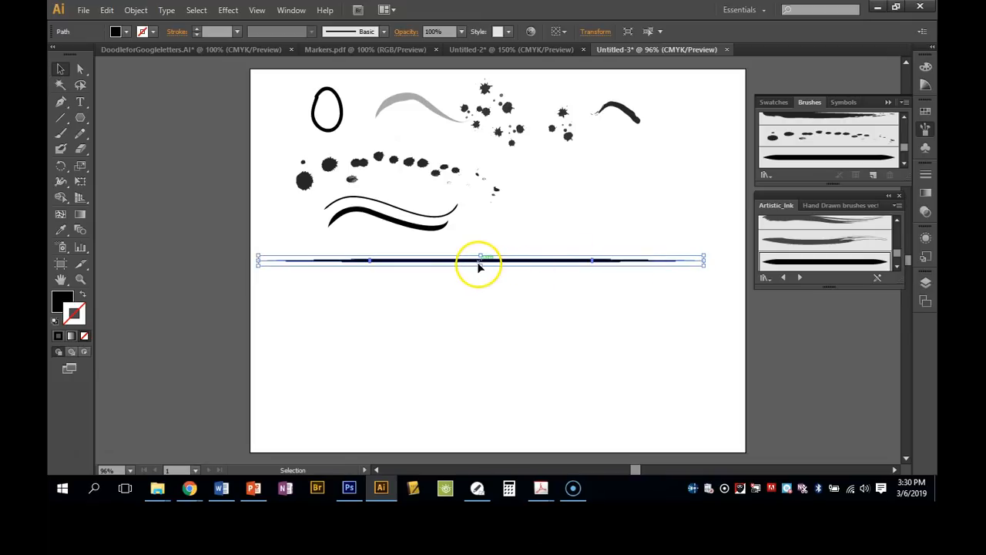
pyautogui.moveTo(481, 265); pyautogui.dragTo(481, 266)
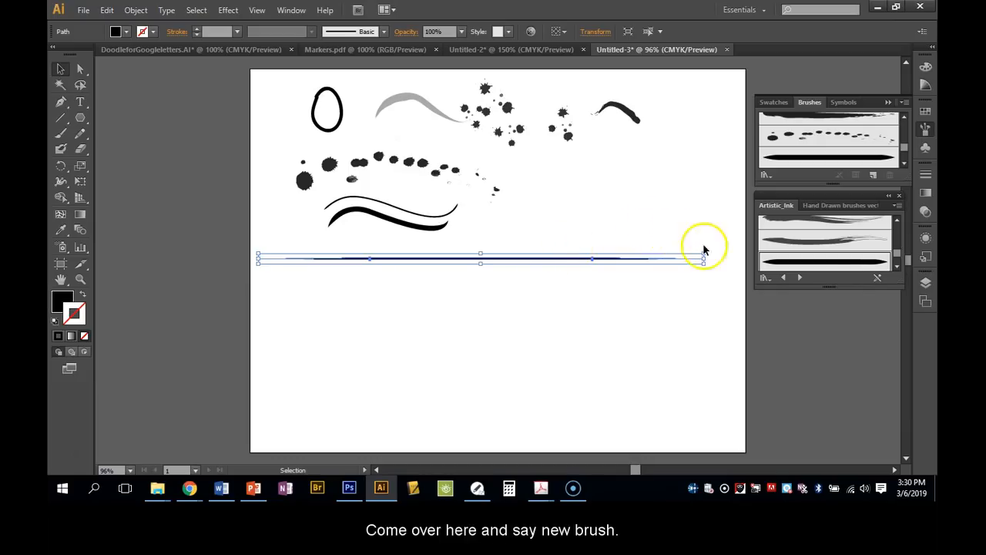
# Step: Create a new Art Brush from the flattened shape, named with the author's surname followed by "Brush", keeping Stretch to Fit Stroke Length
pyautogui.click(875, 173)
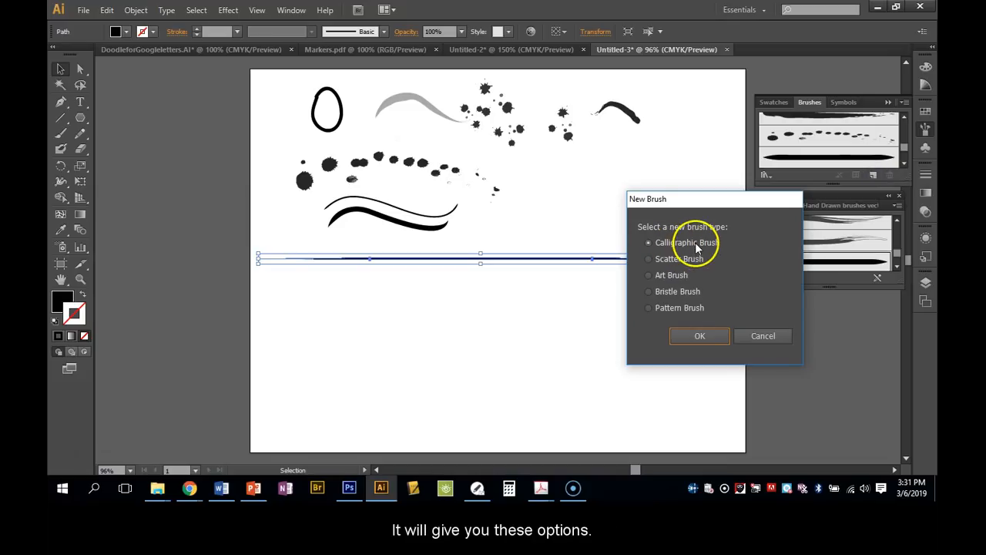
pyautogui.click(649, 275)
pyautogui.click(699, 336)
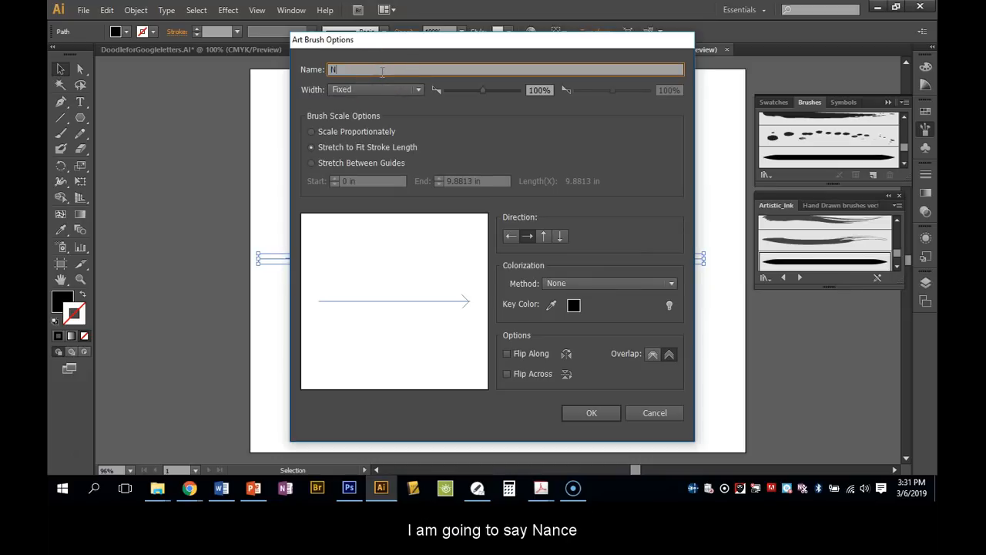
pyautogui.write('e Brush')
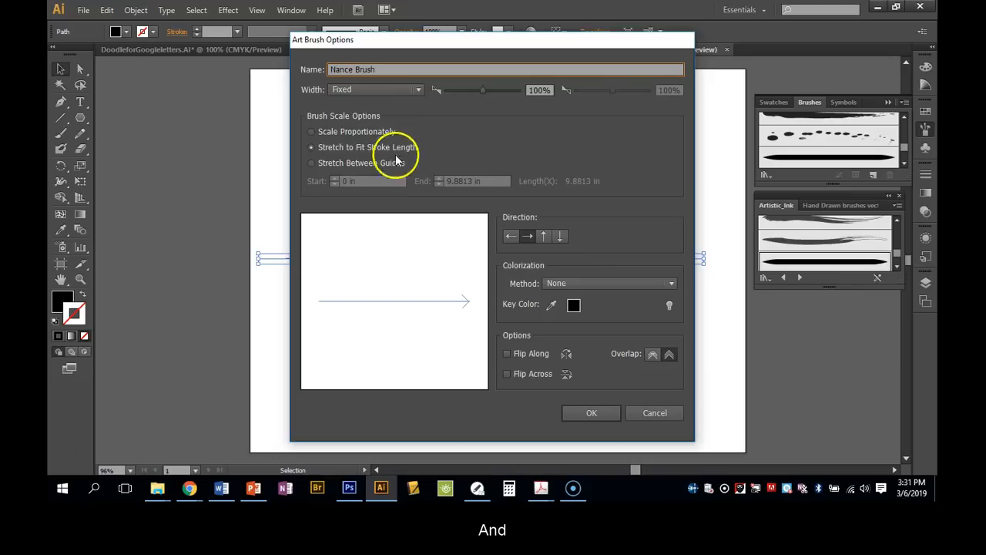
pyautogui.click(586, 412)
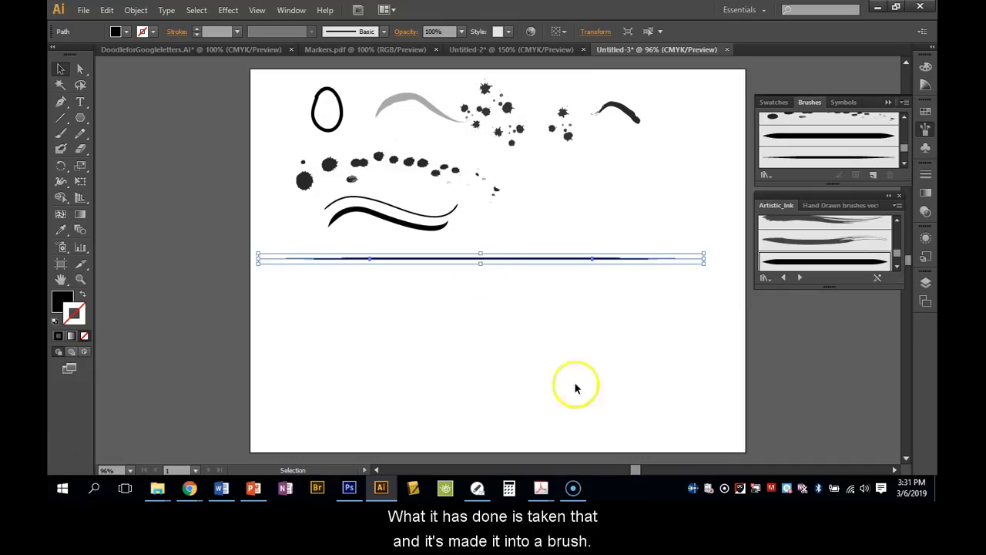
# Step: Paint two wavy strokes with the new tapered brush, one below the long line and one beneath the thick wavy stroke
pyautogui.click(62, 135)
pyautogui.click(396, 346)
pyautogui.moveTo(331, 326)
pyautogui.mouseDown()
pyautogui.moveTo(350, 304)
pyautogui.moveTo(417, 317)
pyautogui.mouseUp()
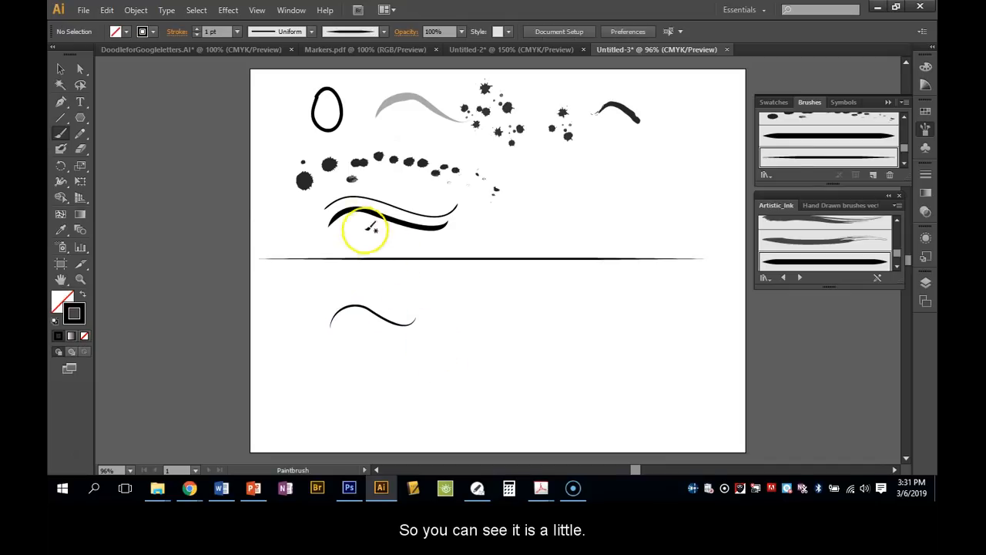
pyautogui.moveTo(332, 241); pyautogui.dragTo(455, 235)
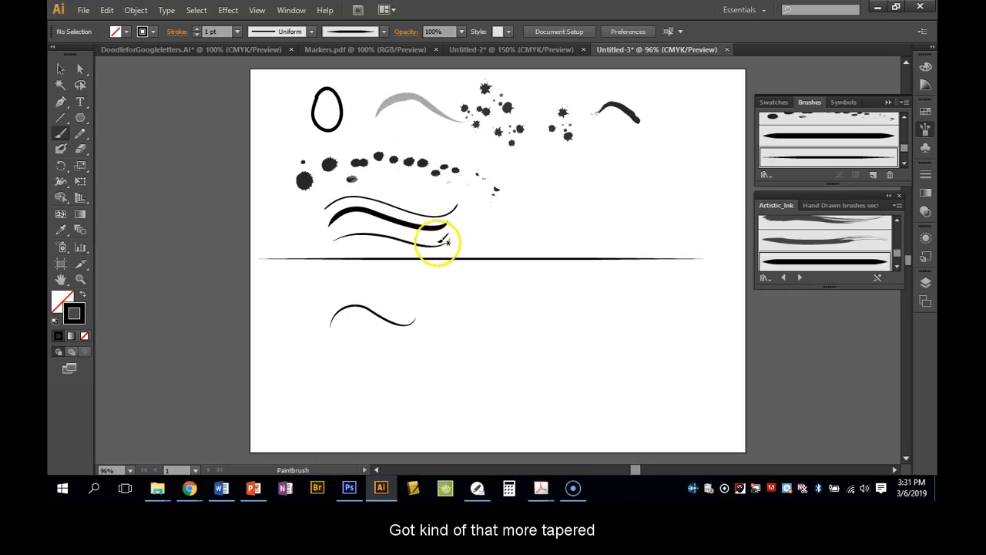
# Step: Set the stroke weight to 8 pt and paint a thick arched stroke above the right half of the long line
pyautogui.click(237, 31)
pyautogui.click(255, 186)
pyautogui.moveTo(530, 226)
pyautogui.mouseDown()
pyautogui.moveTo(545, 202)
pyautogui.moveTo(622, 194)
pyautogui.moveTo(670, 211)
pyautogui.mouseUp()
# Step: Set the stroke weight to 0.25 pt and paint a hairline arched stroke just beneath the thick arched one
pyautogui.click(237, 32)
pyautogui.click(249, 48)
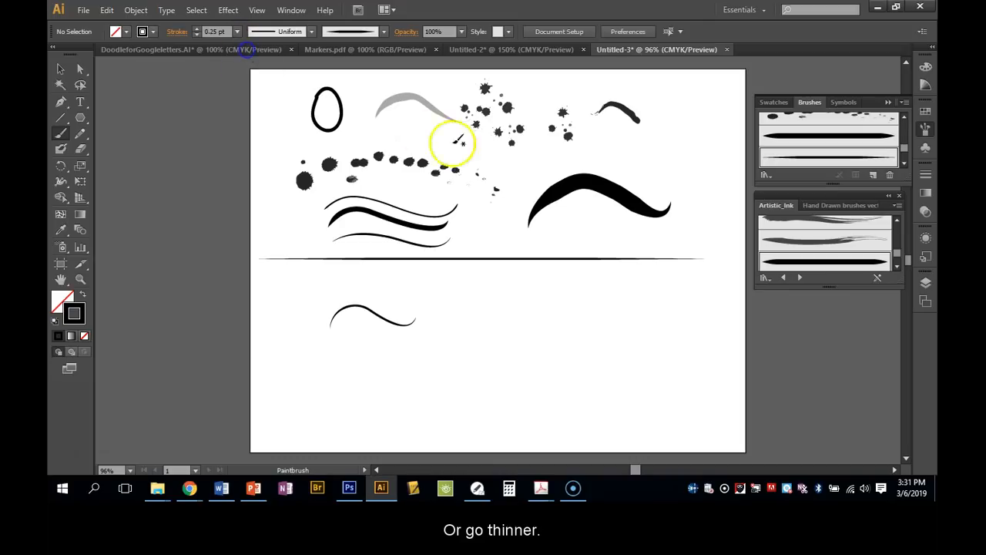
pyautogui.moveTo(534, 232); pyautogui.dragTo(671, 228)
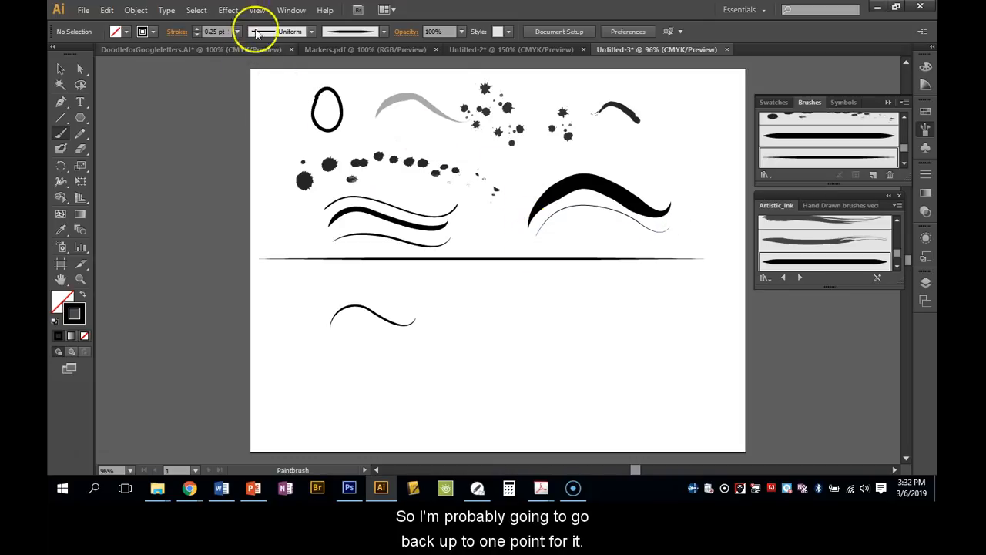
# Step: Set the stroke weight to 1 pt and paint a second brow-like arch beside the lower wavy stroke and a nose outline below both
pyautogui.click(237, 31)
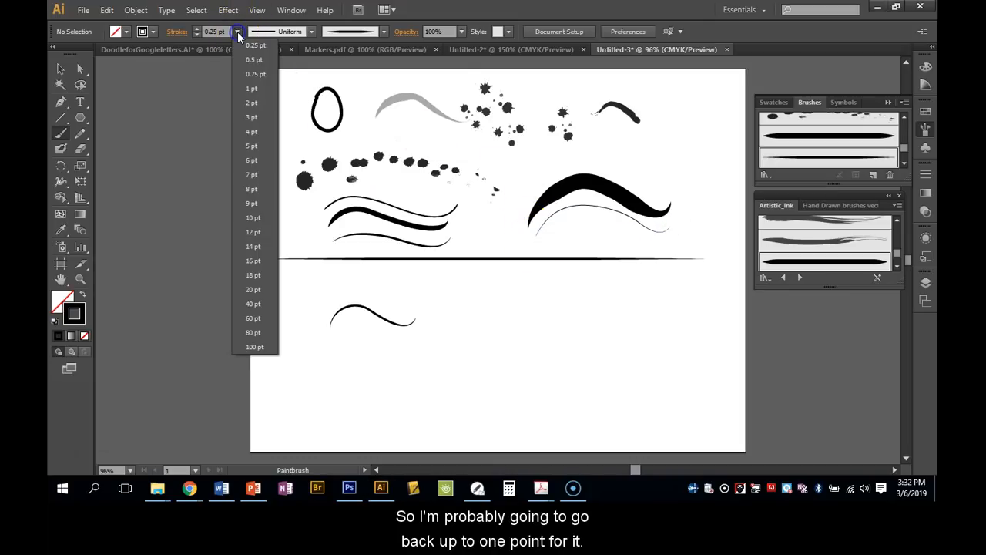
pyautogui.click(251, 88)
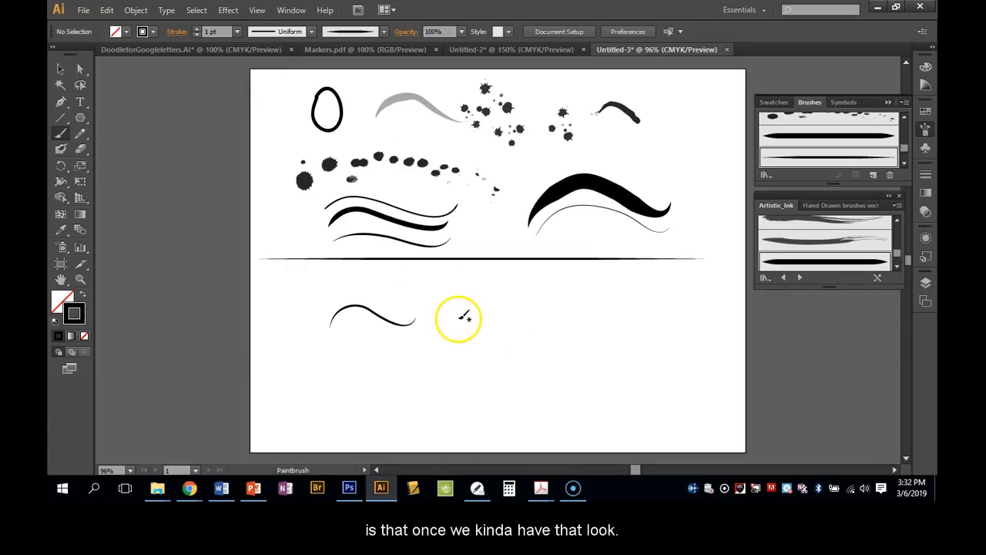
pyautogui.moveTo(453, 324); pyautogui.dragTo(558, 317)
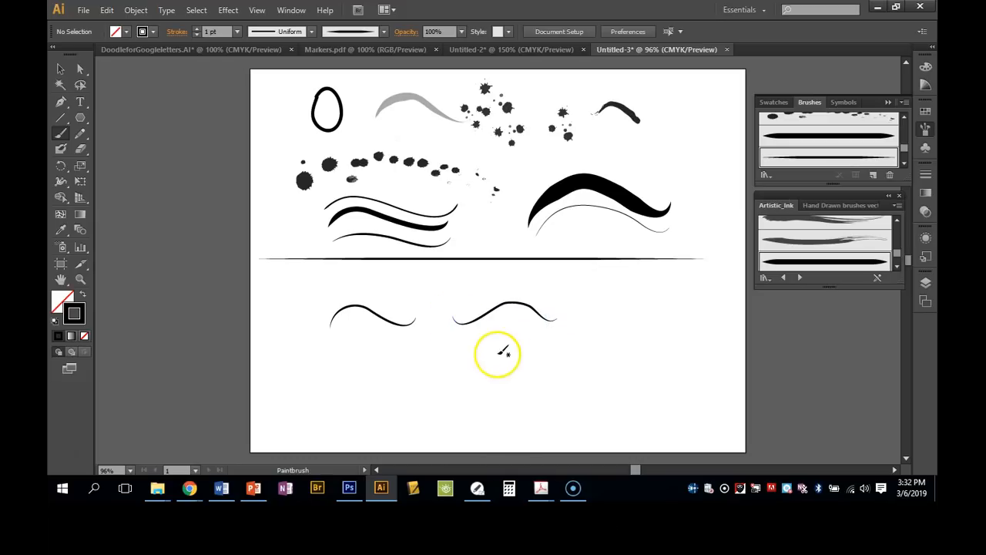
pyautogui.moveTo(386, 383); pyautogui.dragTo(478, 385)
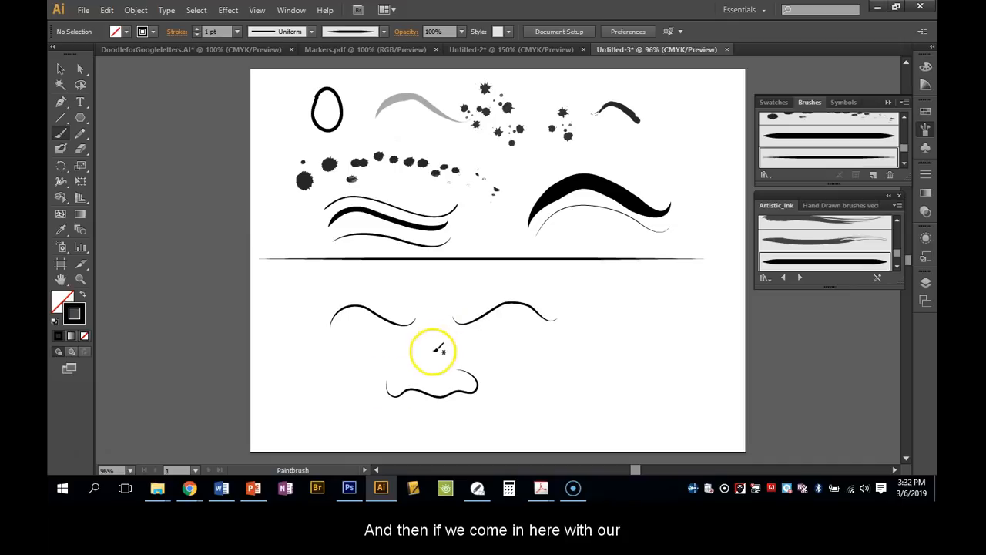
# Step: Paint an eye under the right arch with an upper lid, a lower lid and two curved iris edges
pyautogui.moveTo(520, 317); pyautogui.dragTo(543, 327)
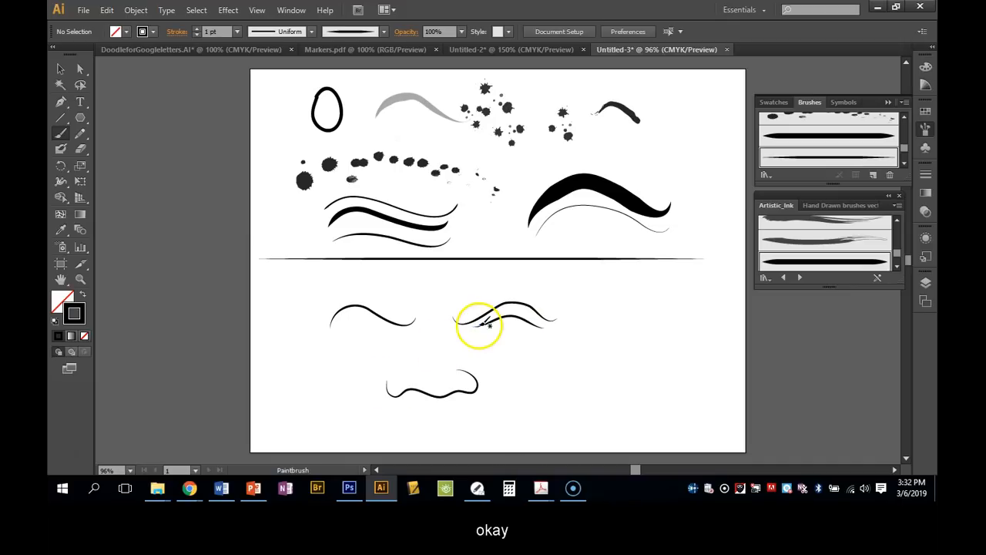
pyautogui.moveTo(476, 326); pyautogui.dragTo(543, 329)
pyautogui.moveTo(504, 317); pyautogui.dragTo(508, 339)
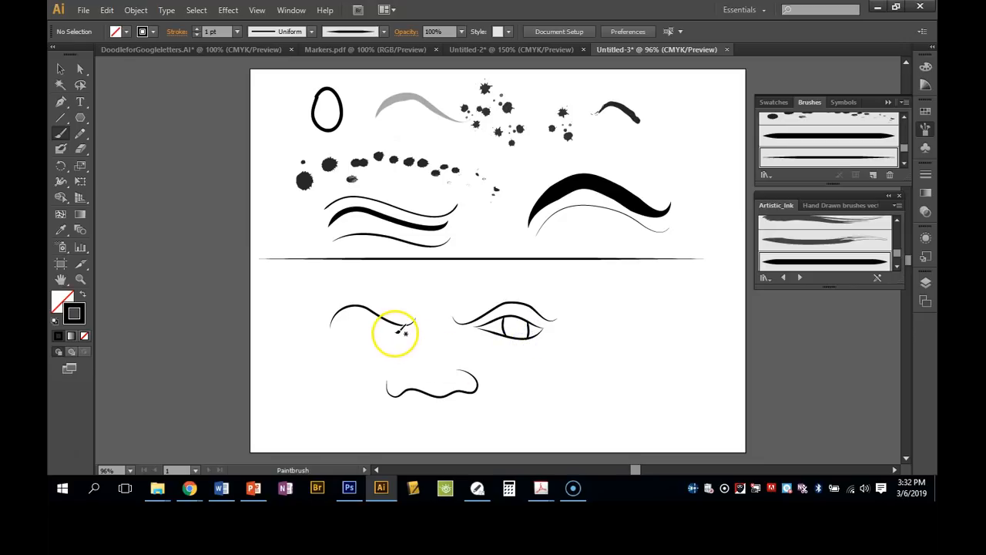
# Step: Paint a matching eye under the left arch, including both lids and the two iris edges
pyautogui.moveTo(401, 332)
pyautogui.mouseDown()
pyautogui.moveTo(361, 323)
pyautogui.moveTo(337, 330)
pyautogui.mouseUp()
pyautogui.moveTo(387, 333); pyautogui.dragTo(338, 330)
pyautogui.moveTo(350, 319)
pyautogui.mouseDown()
pyautogui.moveTo(351, 336)
pyautogui.moveTo(369, 334)
pyautogui.mouseUp()
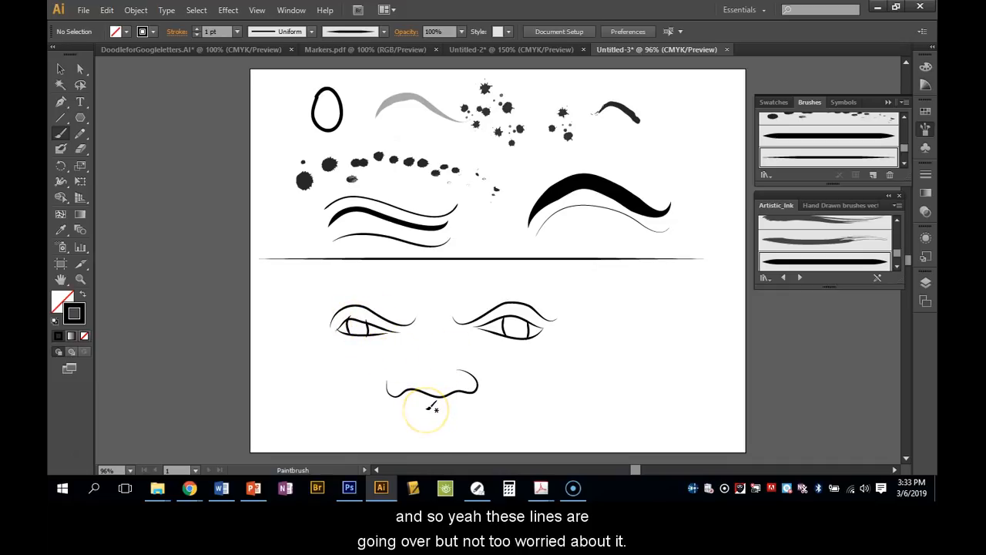
# Step: Select all the eye and nose strokes and apply Expand Appearance to turn them into filled shapes
pyautogui.click(79, 281)
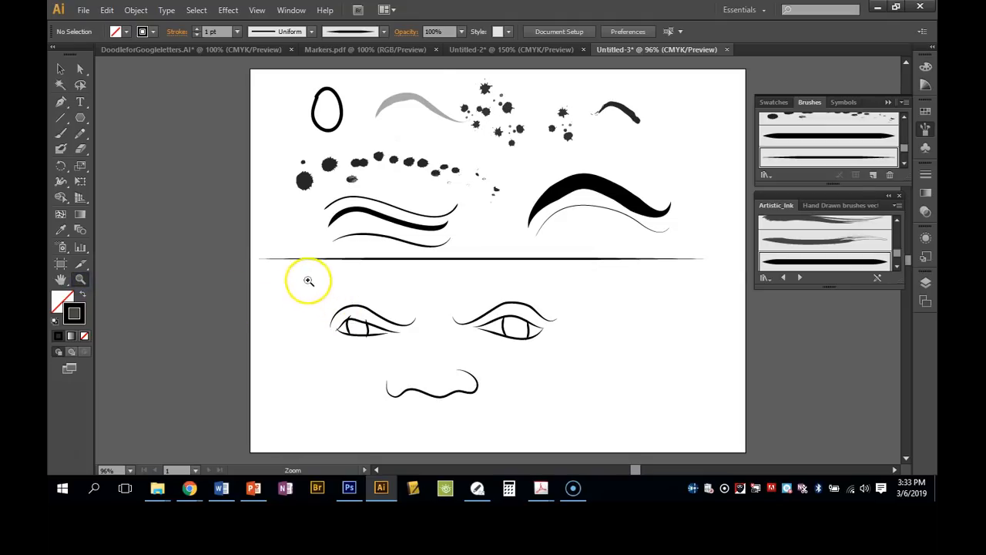
pyautogui.click(393, 307)
pyautogui.click(547, 308)
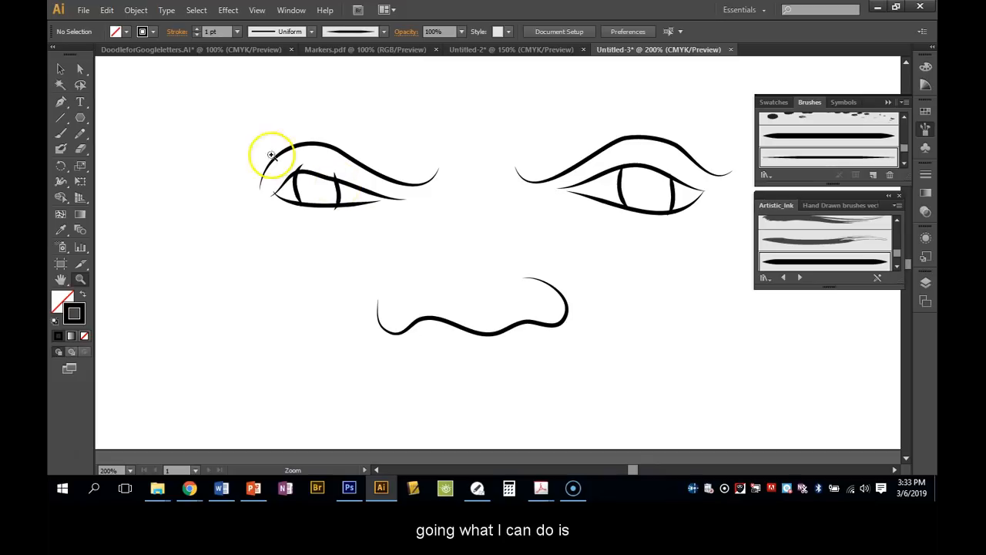
pyautogui.click(63, 71)
pyautogui.moveTo(232, 103); pyautogui.dragTo(720, 365)
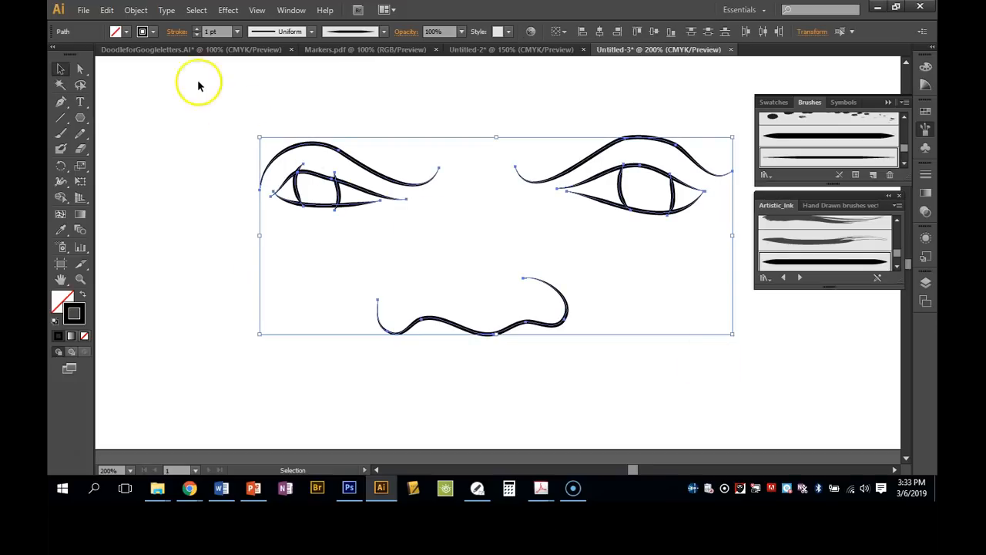
pyautogui.click(136, 11)
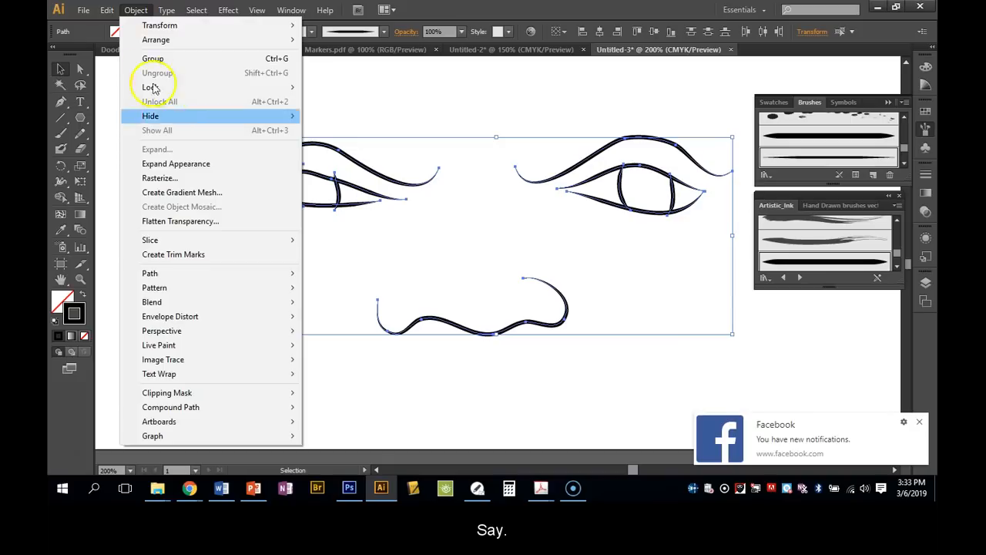
pyautogui.click(181, 161)
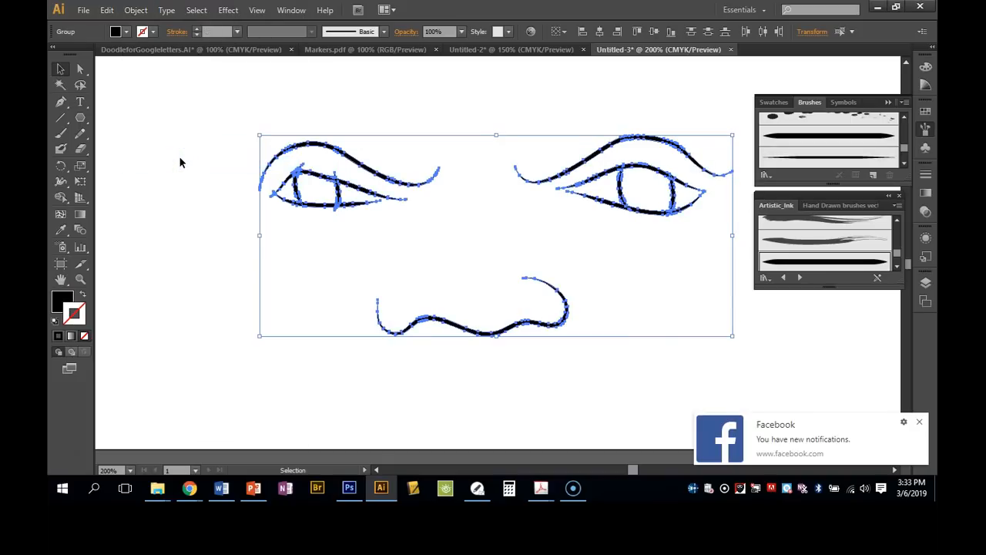
# Step: Show the Pathfinder options and apply Divide to the expanded face shapes
pyautogui.rightClick(313, 175)
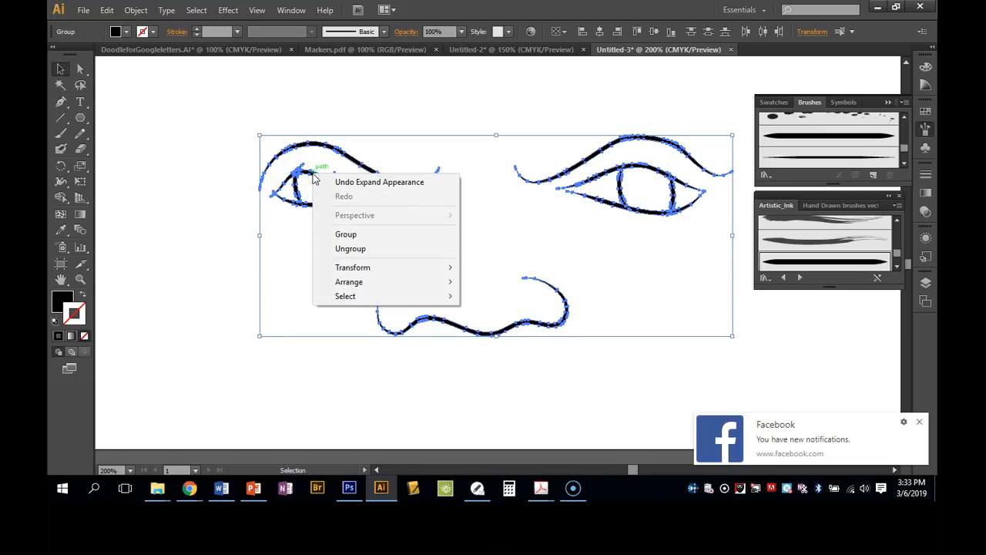
pyautogui.click(289, 11)
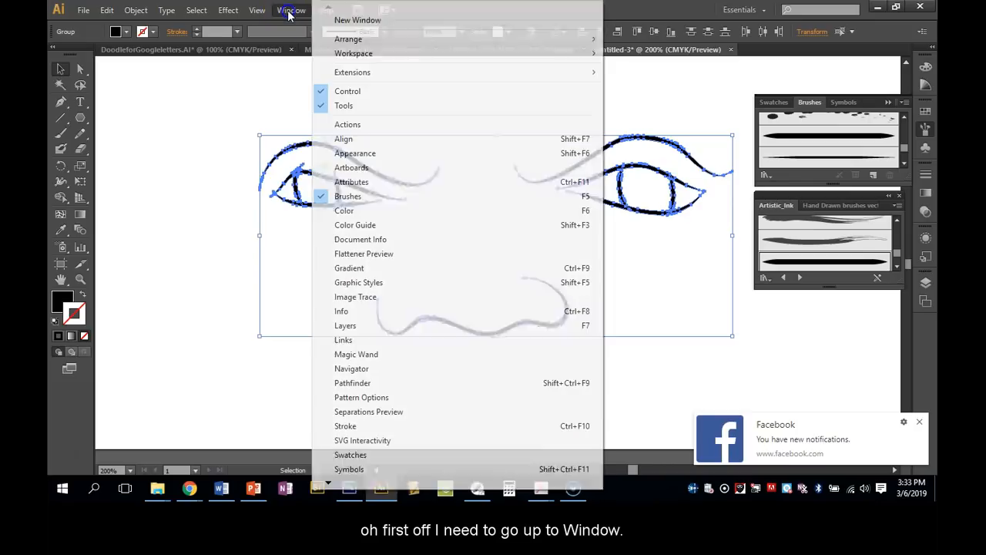
pyautogui.click(362, 383)
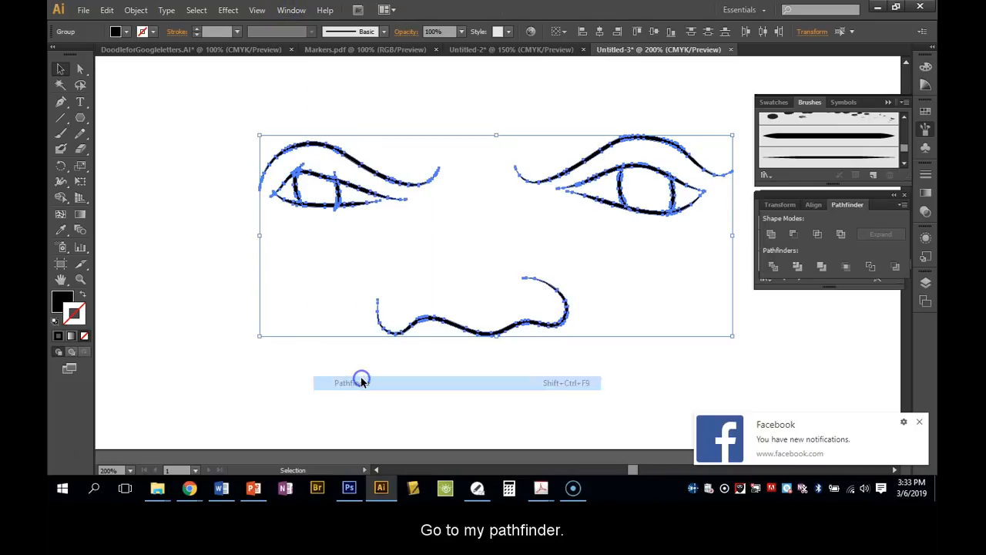
pyautogui.rightClick(292, 180)
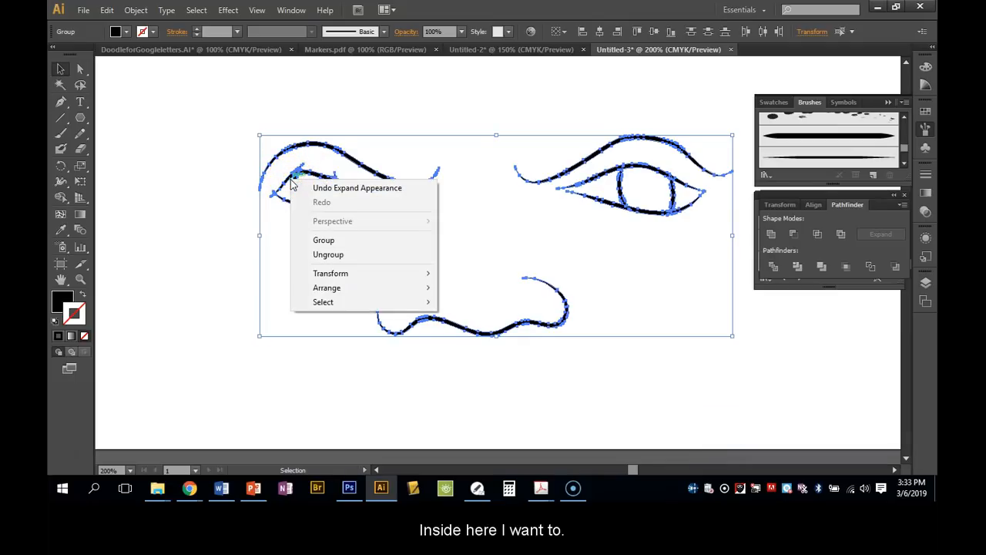
pyautogui.click(772, 267)
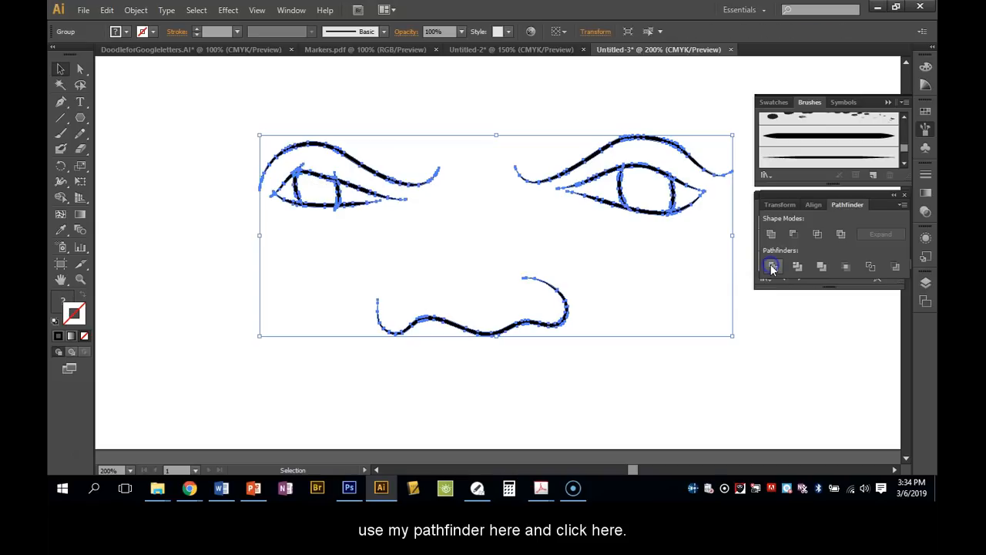
# Step: Isolate the divided group and delete the iris line piece that overshoots the left eye's upper lid
pyautogui.rightClick(590, 182)
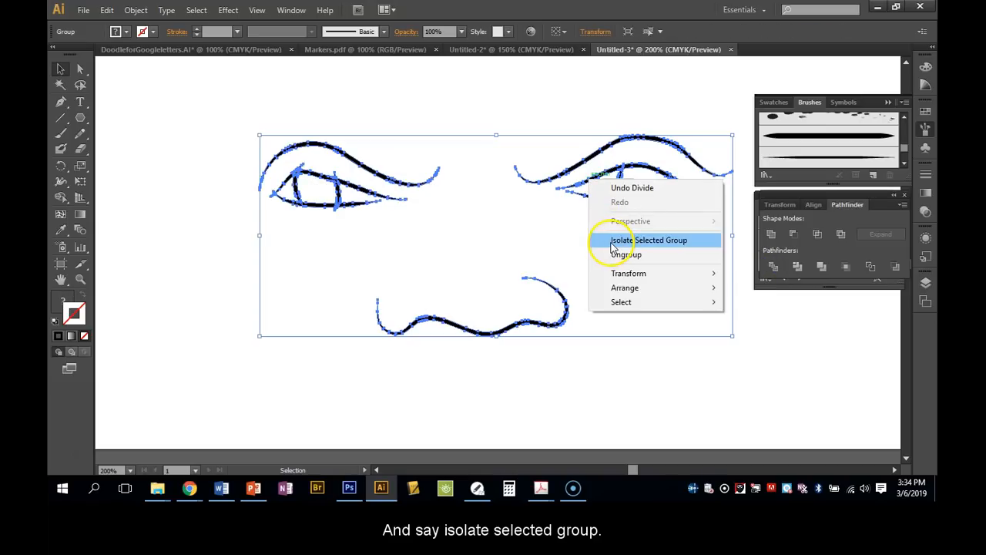
pyautogui.click(614, 243)
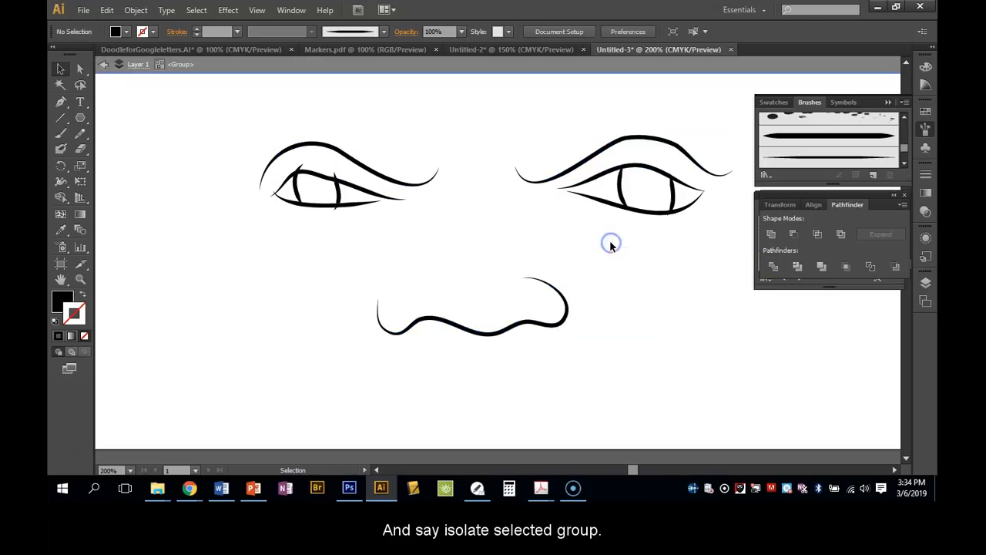
pyautogui.click(300, 166)
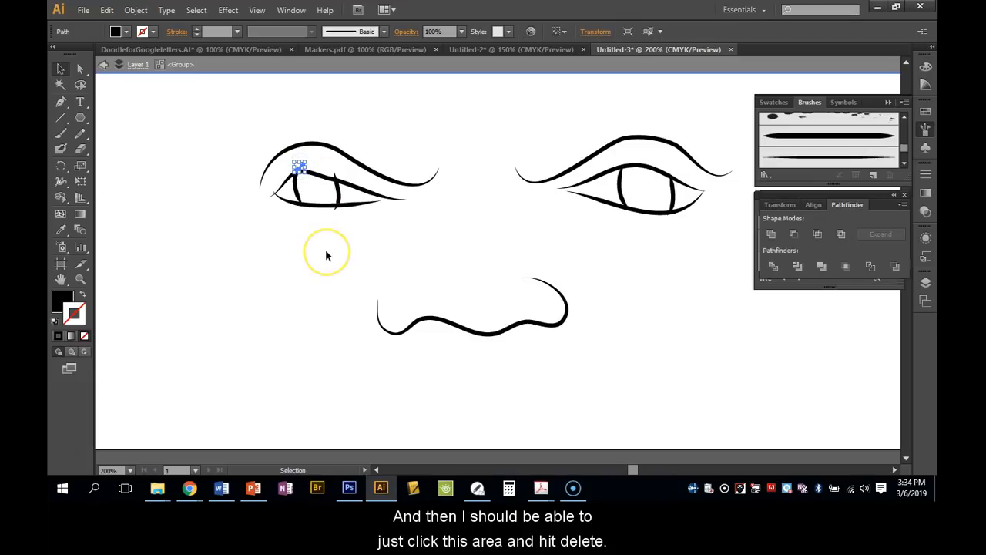
pyautogui.click(326, 256)
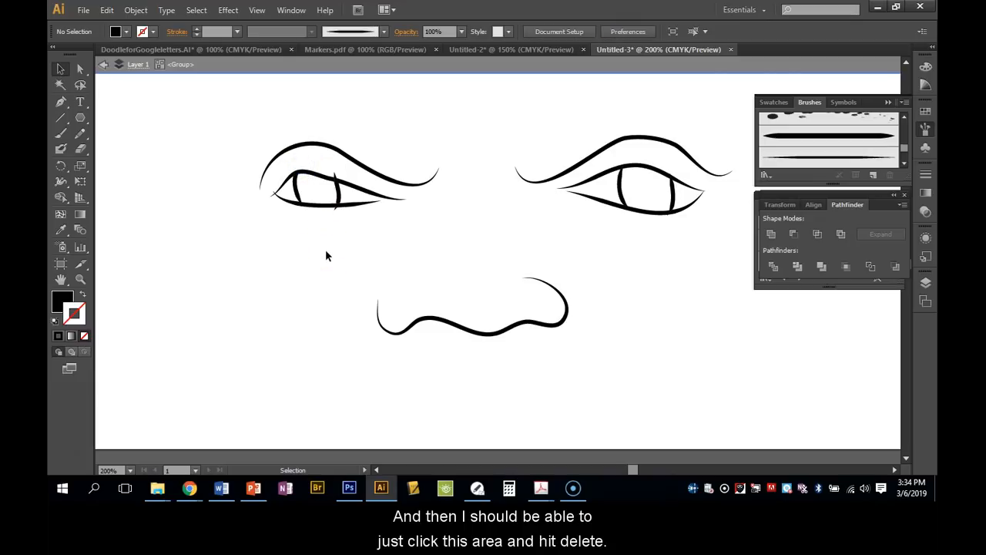
# Step: Delete the remaining tip of the left eye's right iris edge that protrudes above the upper lid
pyautogui.click(334, 175)
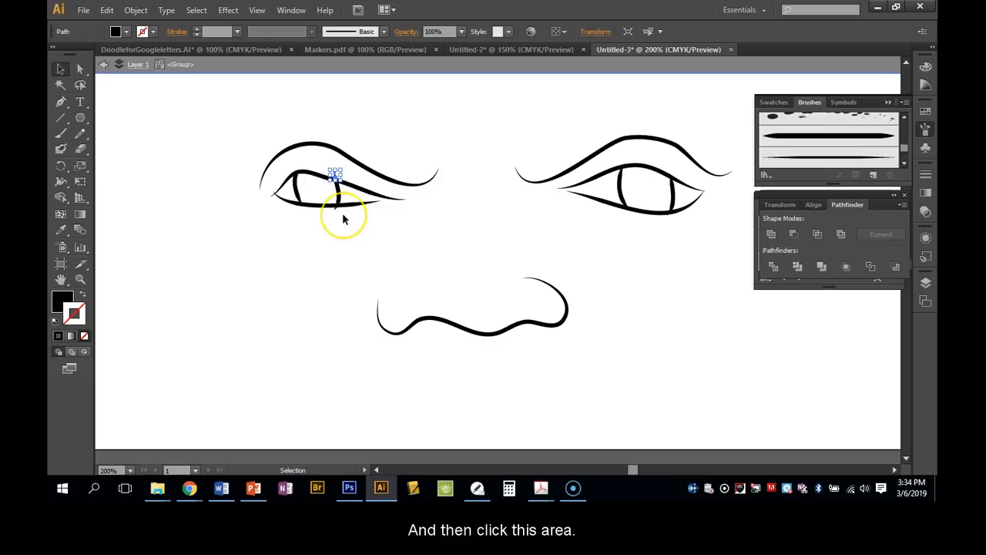
pyautogui.click(341, 212)
pyautogui.click(336, 206)
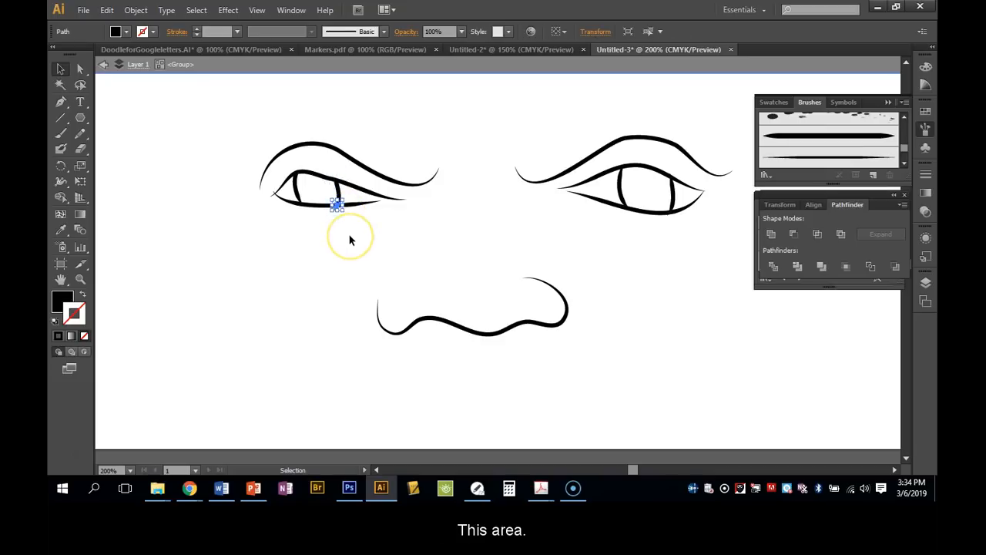
pyautogui.click(349, 240)
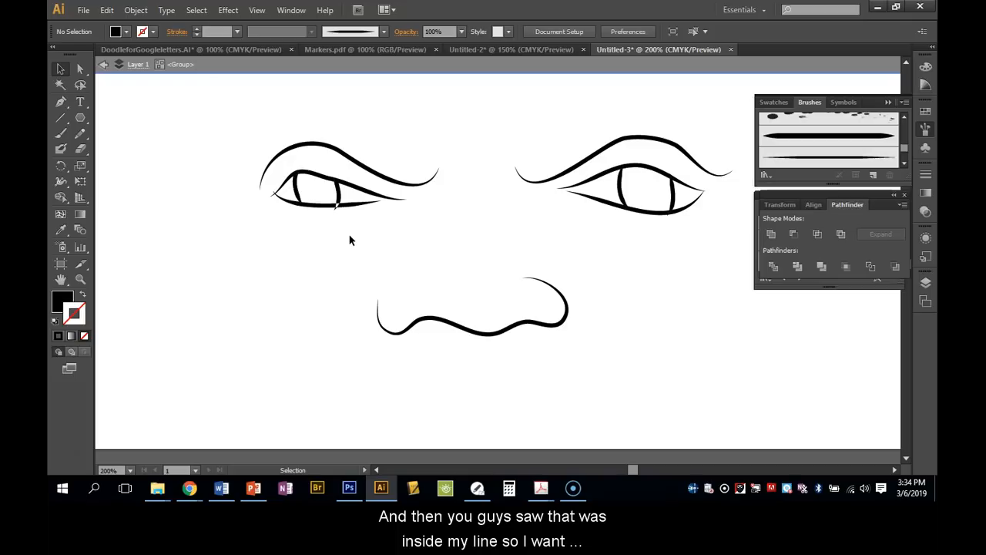
pyautogui.hotkey('ctrl', 'z')
# Step: Delete the tip of the left eye's right iris edge that protrudes below the lower lid
pyautogui.click(337, 236)
pyautogui.click(335, 209)
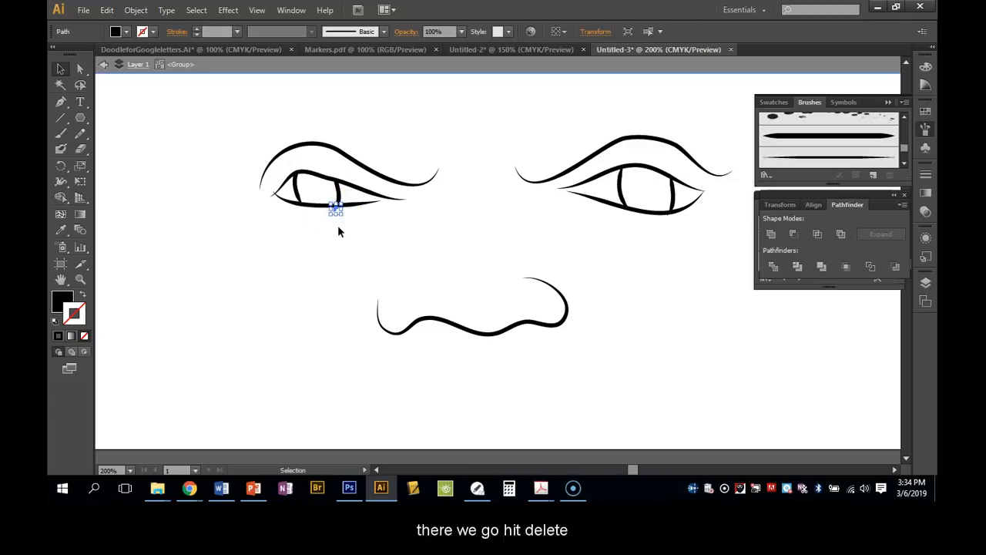
pyautogui.press('Delete')
pyautogui.click(607, 251)
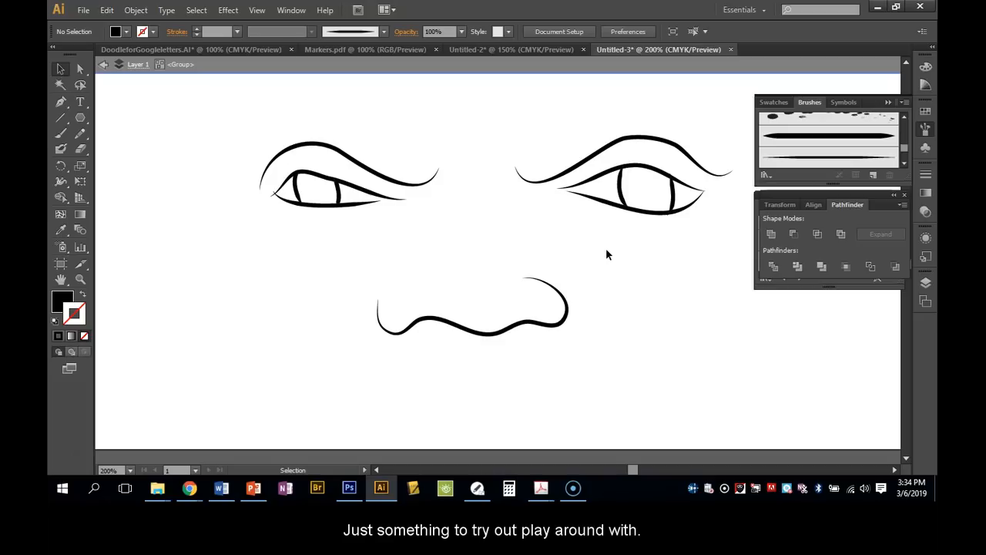
# Step: Move the left eye's right iris edge slightly to the right to widen the iris
pyautogui.click(521, 218)
pyautogui.click(249, 124)
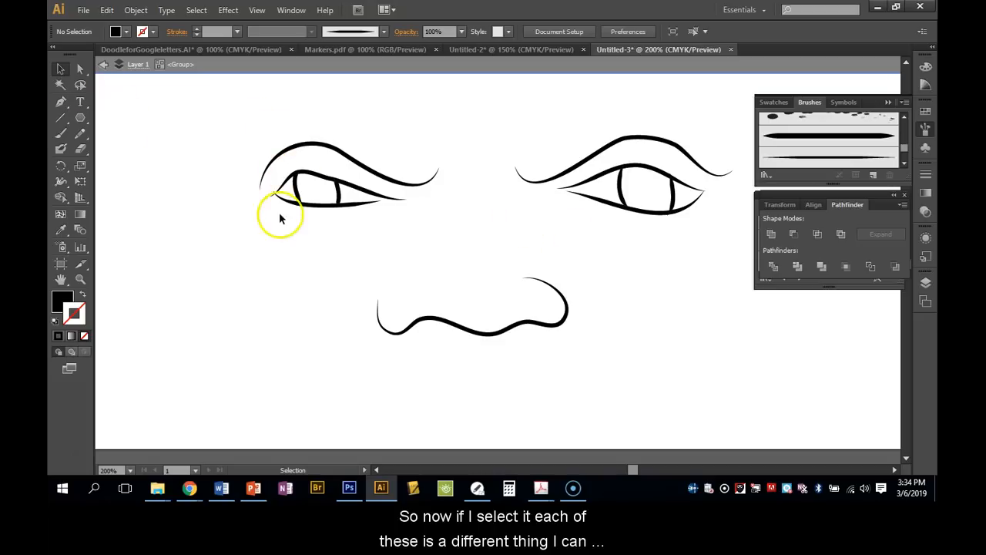
pyautogui.click(299, 192)
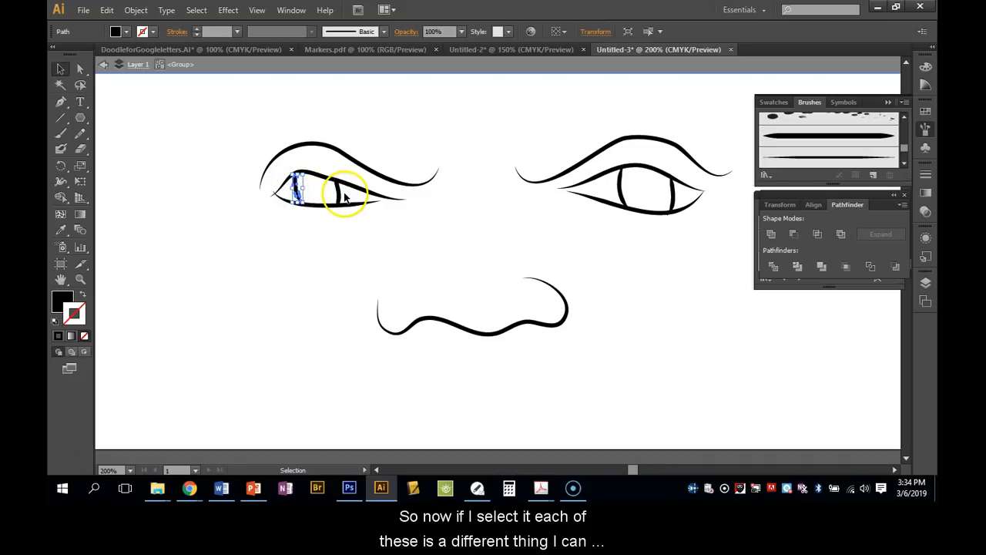
pyautogui.keyDown('shift'); pyautogui.click(339, 197); pyautogui.keyUp('shift')
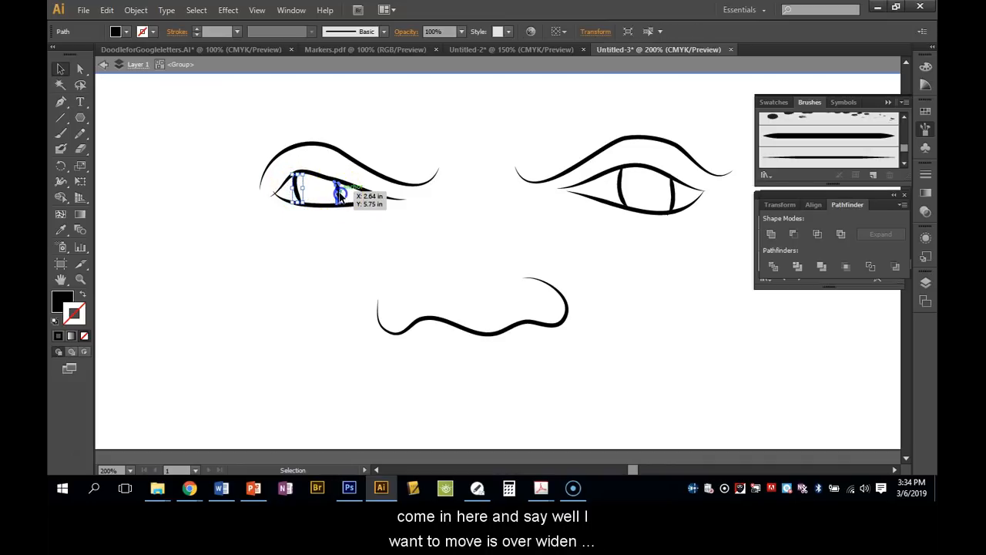
pyautogui.moveTo(340, 197); pyautogui.dragTo(345, 196)
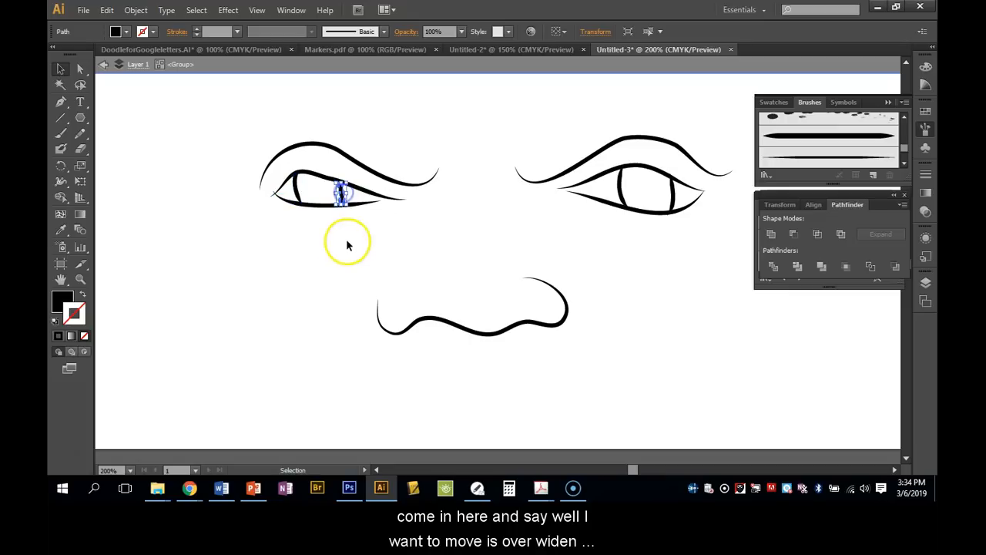
pyautogui.click(340, 279)
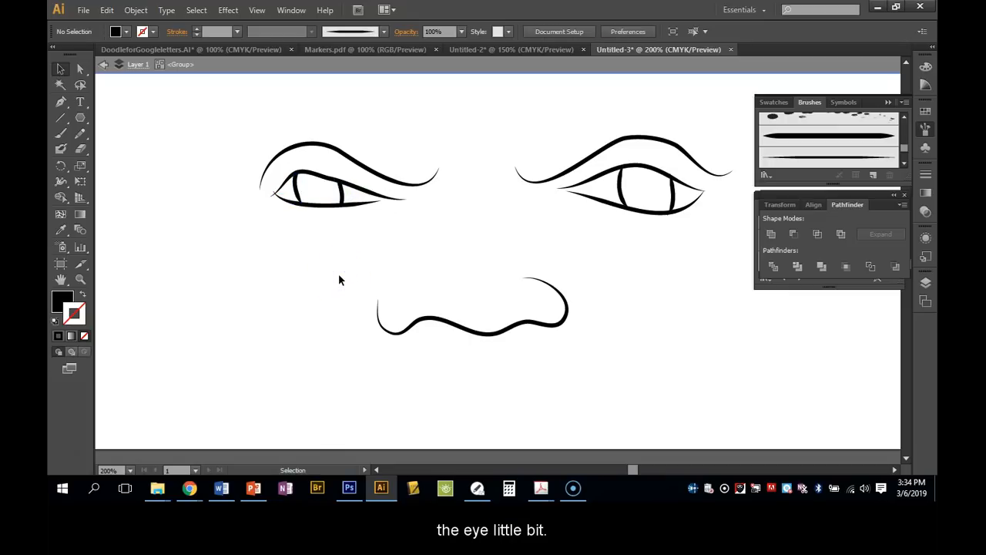
# Step: Try shifting the left eye's lower lid pieces slightly down, and undo the move
pyautogui.click(304, 208)
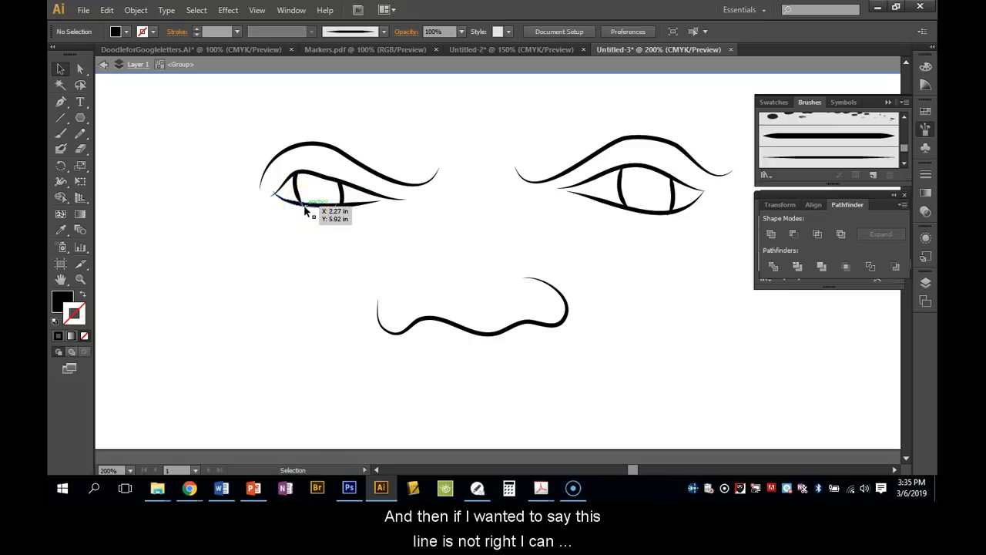
pyautogui.moveTo(304, 208); pyautogui.dragTo(308, 214)
pyautogui.click(347, 209)
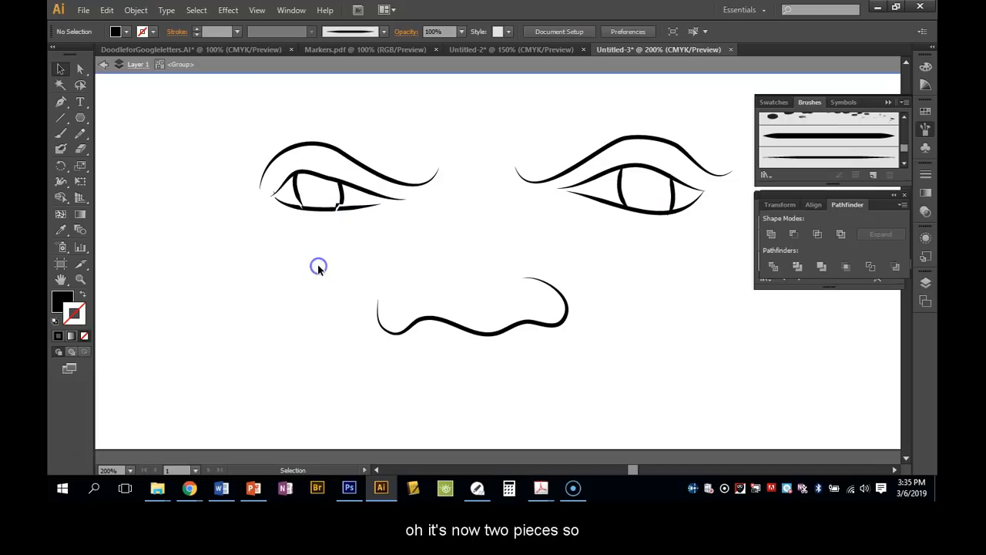
pyautogui.press('a')
pyautogui.hotkey('ctrl', 'z')
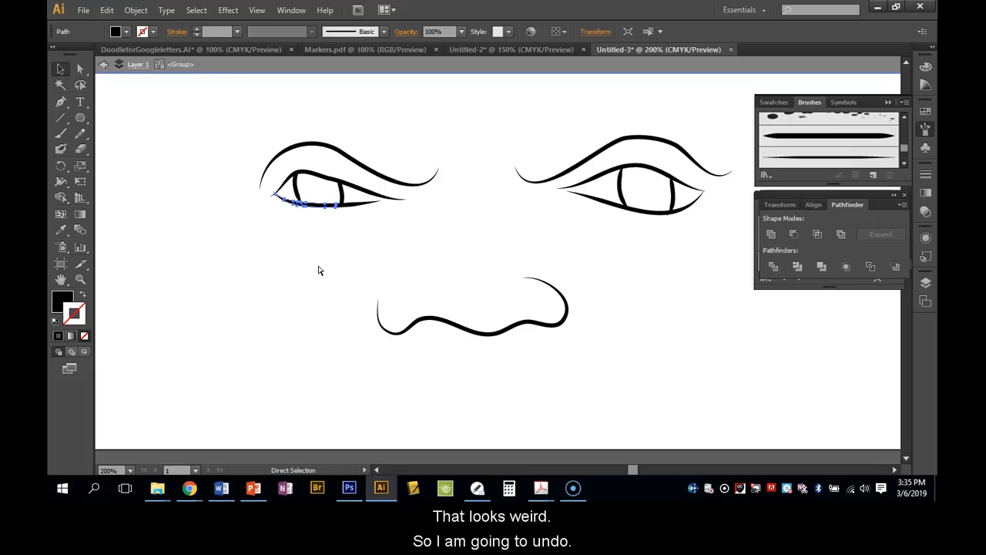
pyautogui.click(316, 266)
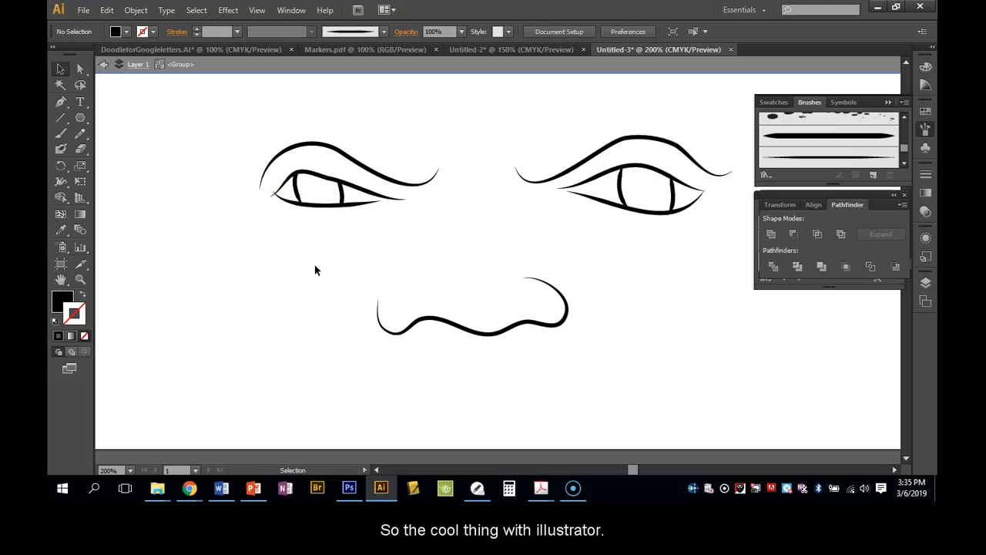
# Step: Delete all the divided pieces of the left eye's lower lid, including the small piece at the right iris edge
pyautogui.click(359, 207)
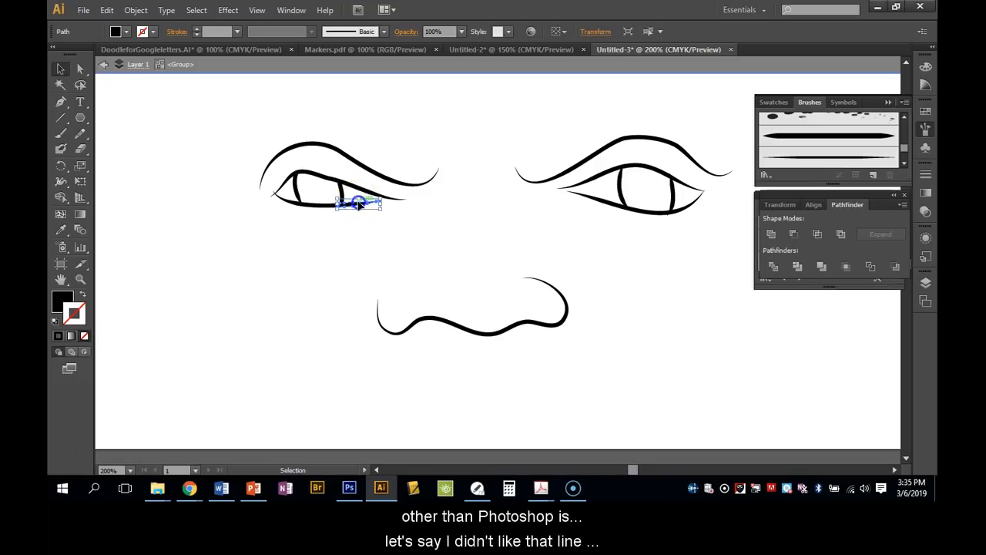
pyautogui.press('Delete')
pyautogui.click(318, 205)
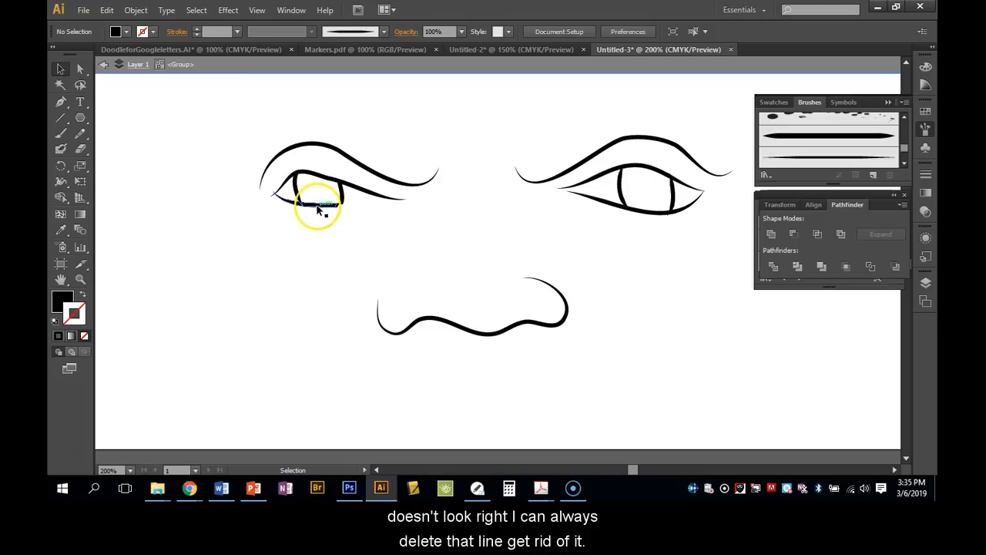
pyautogui.press('Delete')
pyautogui.click(337, 208)
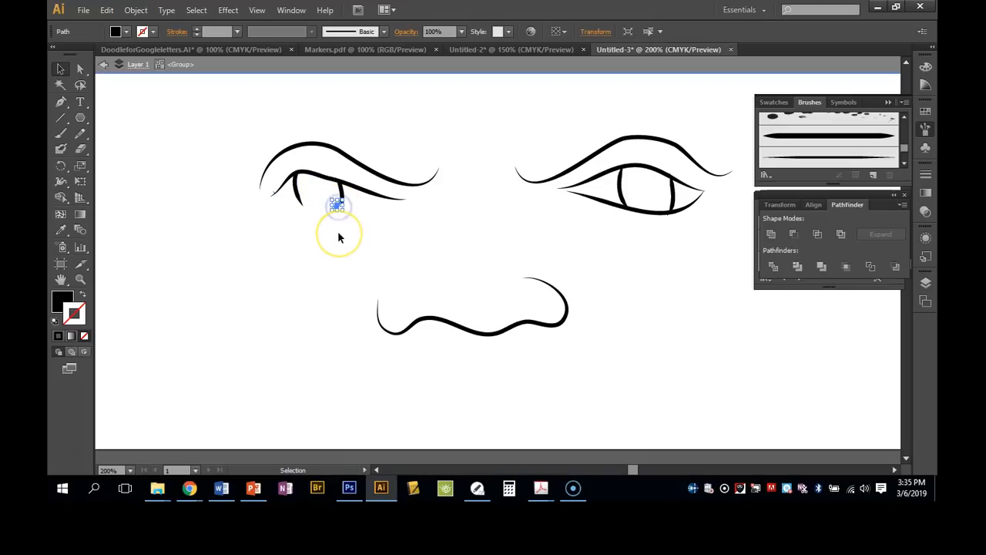
pyautogui.click(337, 230)
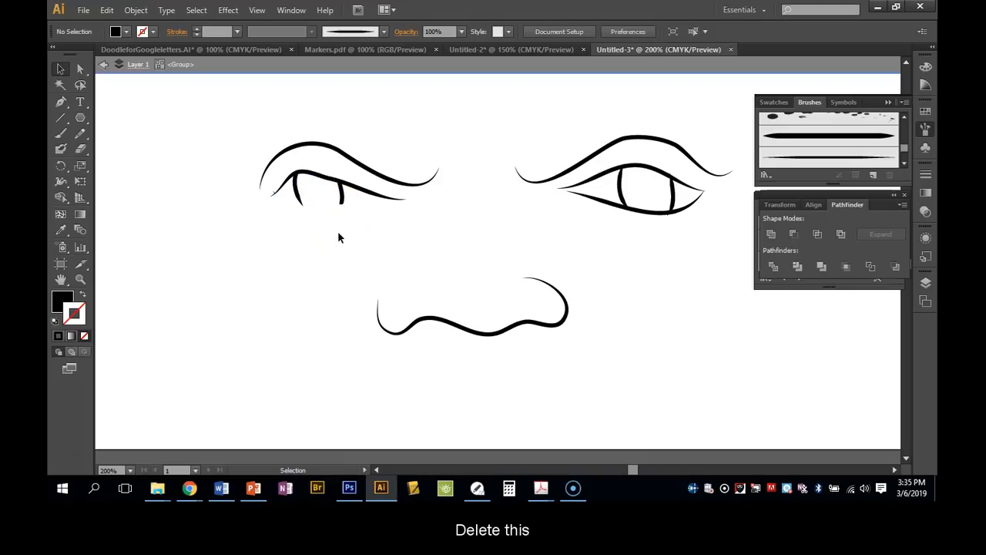
# Step: Repaint the left eye's lower lid with the Paintbrush as a rounded curve between the eye corners, replacing a first attempt
pyautogui.click(65, 135)
pyautogui.moveTo(385, 199); pyautogui.dragTo(272, 195)
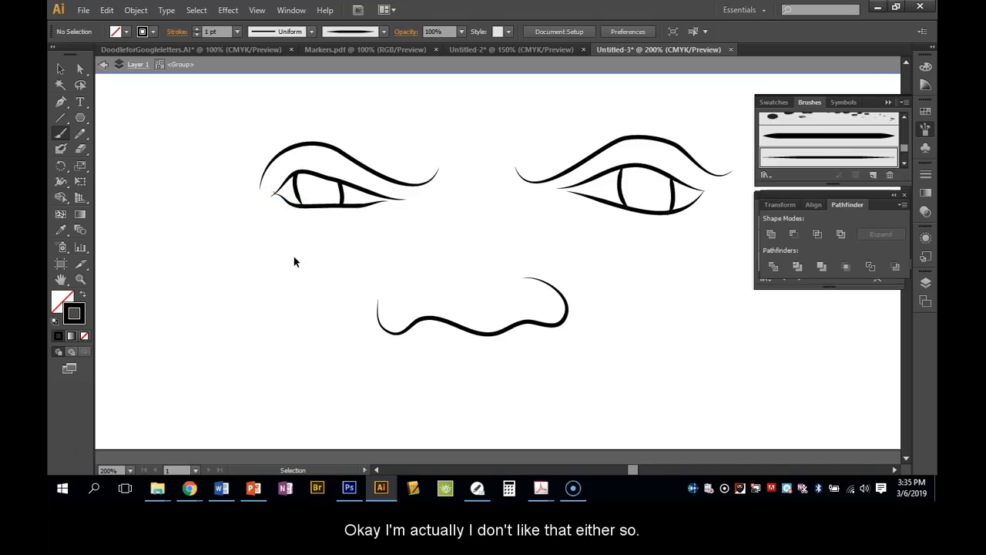
pyautogui.hotkey('ctrl', 'z')
pyautogui.moveTo(273, 193)
pyautogui.mouseDown()
pyautogui.moveTo(314, 208)
pyautogui.moveTo(381, 196)
pyautogui.mouseUp()
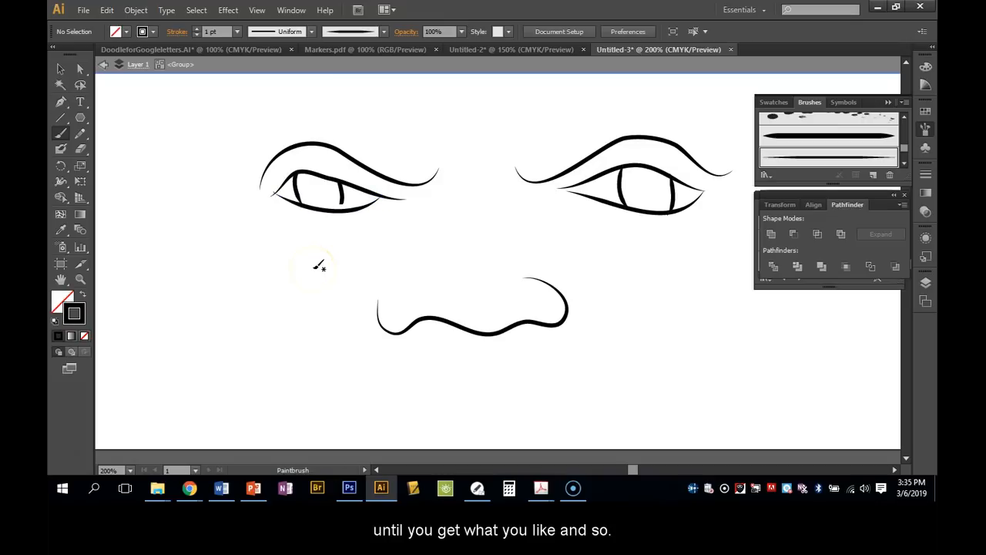
# Step: Stretch the left eye's right iris edge downward until it meets the repainted lower lid
pyautogui.click(61, 69)
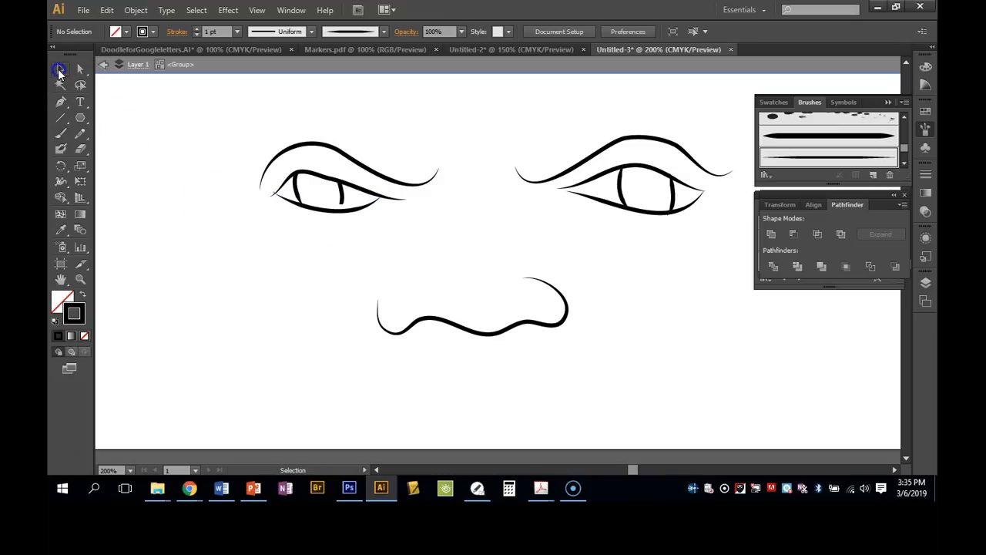
pyautogui.click(342, 199)
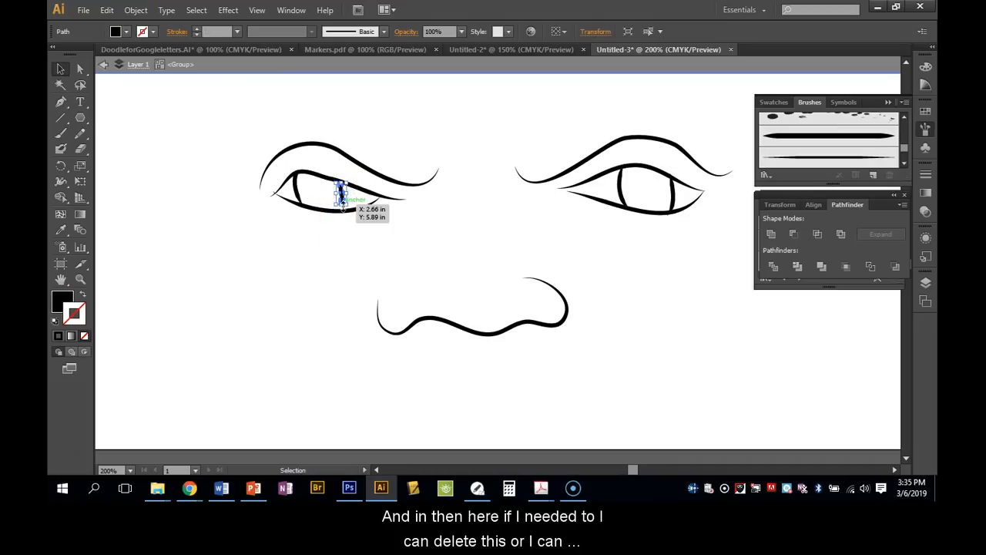
pyautogui.moveTo(342, 203); pyautogui.dragTo(341, 206)
pyautogui.click(325, 246)
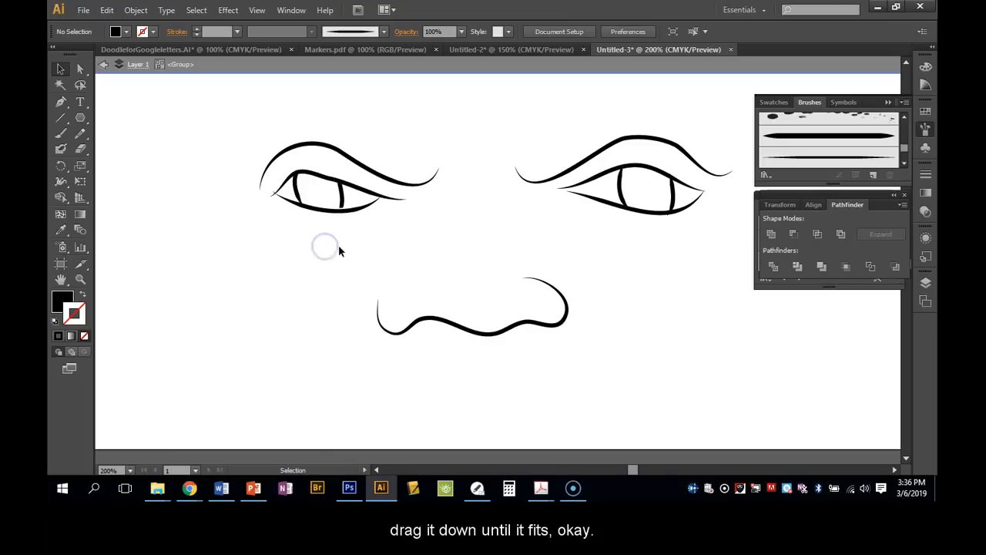
pyautogui.click(342, 197)
pyautogui.click(345, 246)
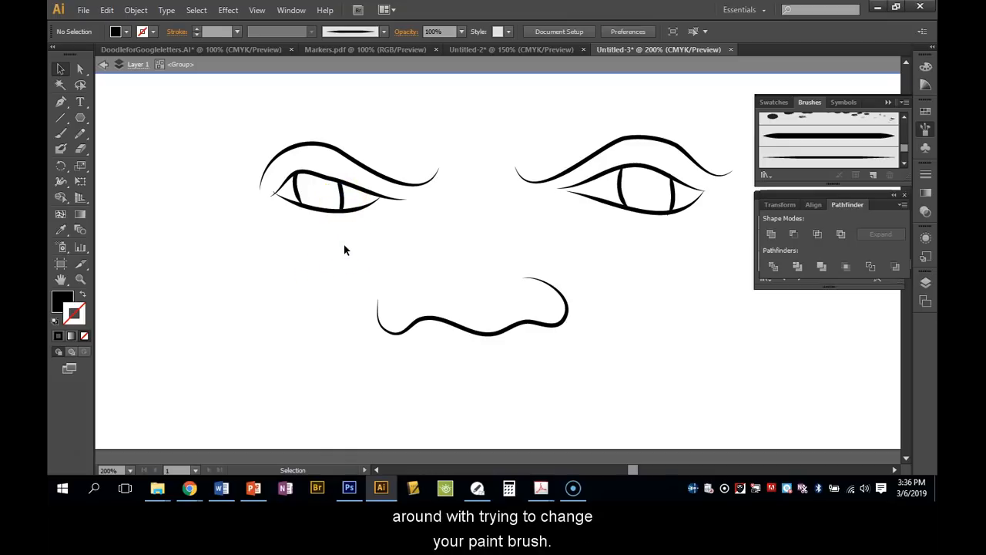
# Step: Browse the Artistic and Decorative categories of the brush libraries
pyautogui.click(766, 175)
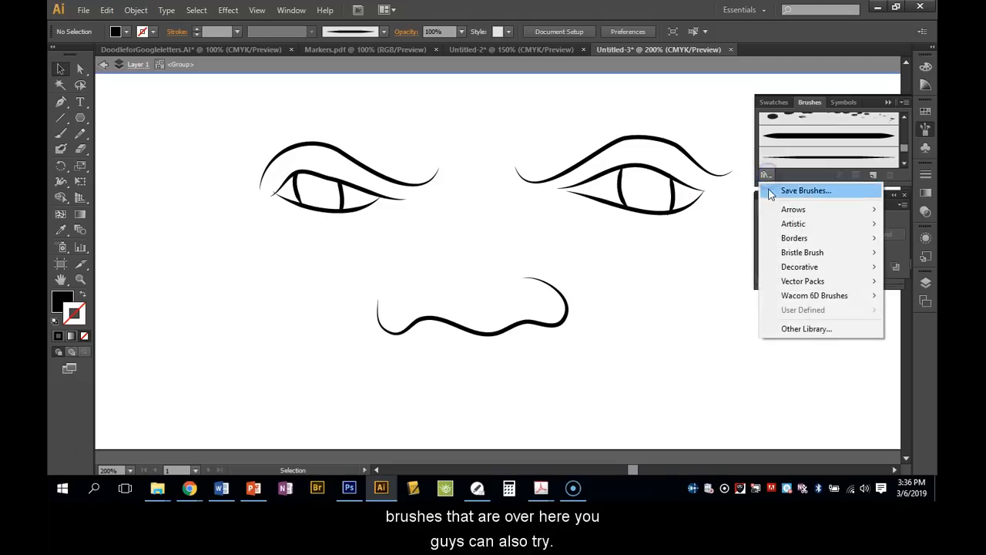
pyautogui.click(778, 230)
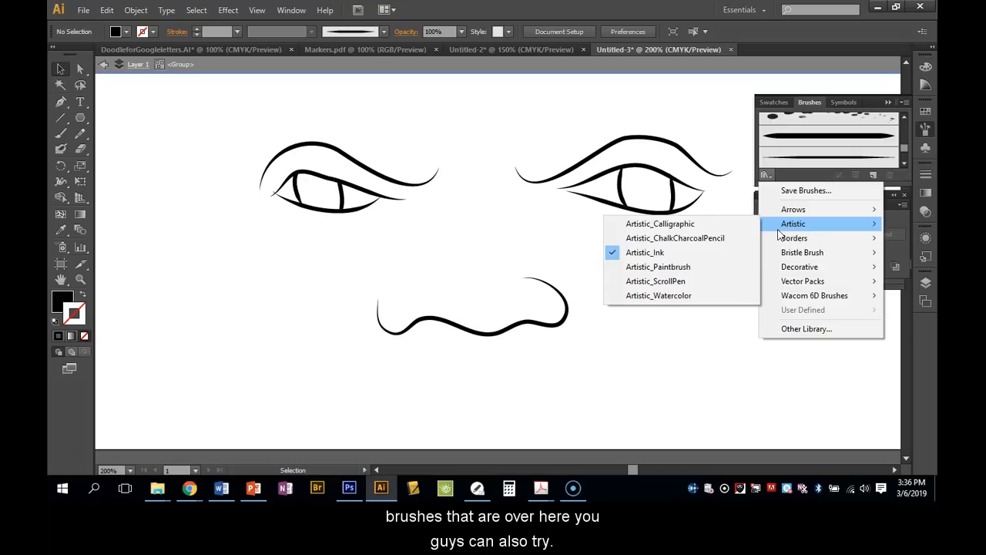
pyautogui.moveTo(790, 267)
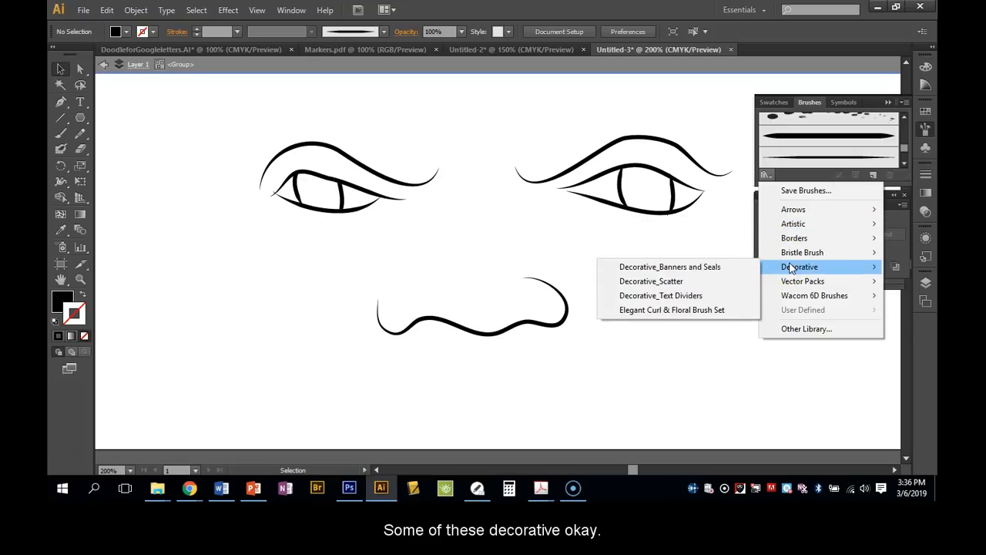